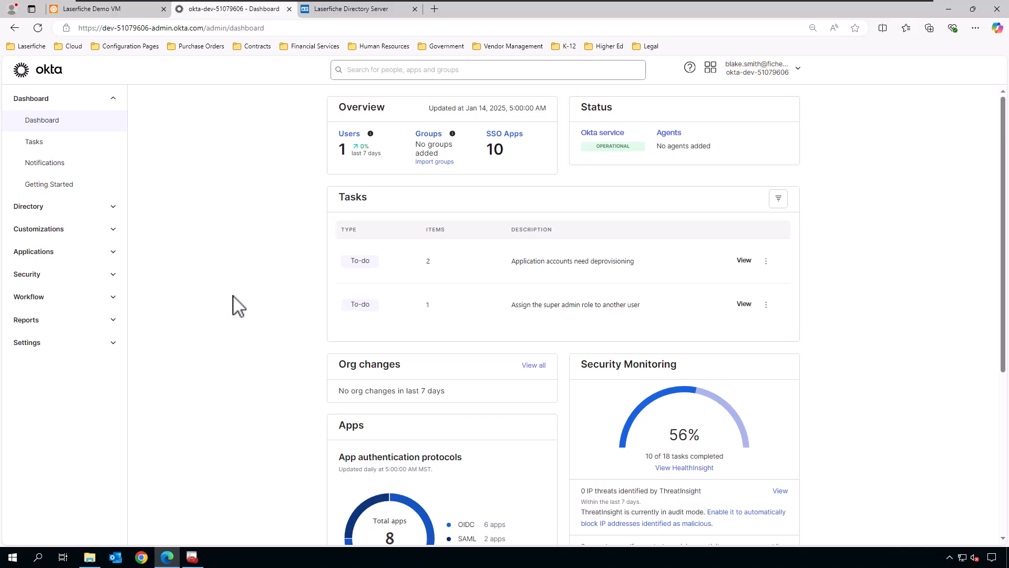
Step: Start a new app integration from the Applications page with SAML 2.0 as the sign-in method
{"action": "left_click", "coordinate": [117, 257]}
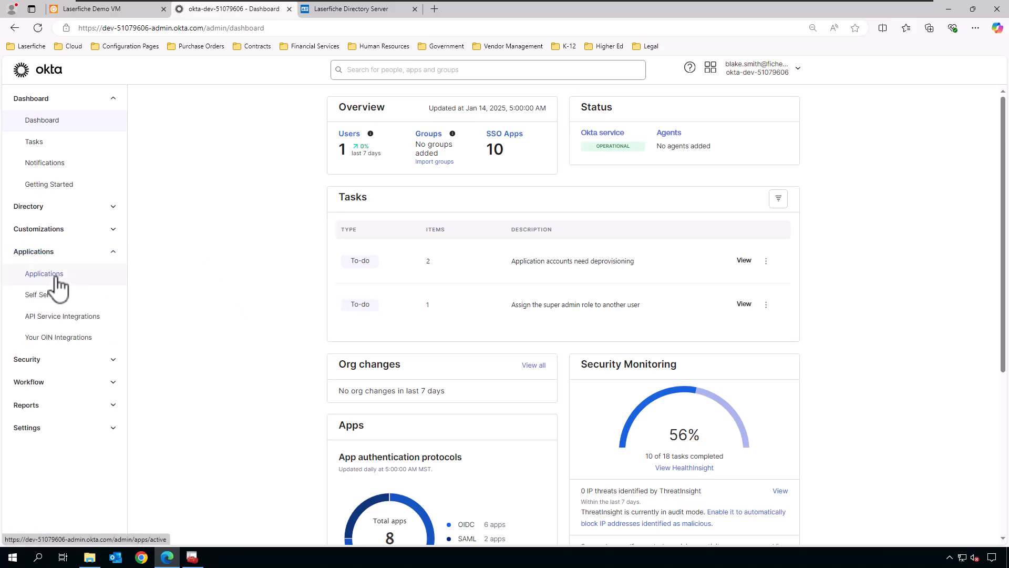
{"action": "left_click", "coordinate": [44, 294]}
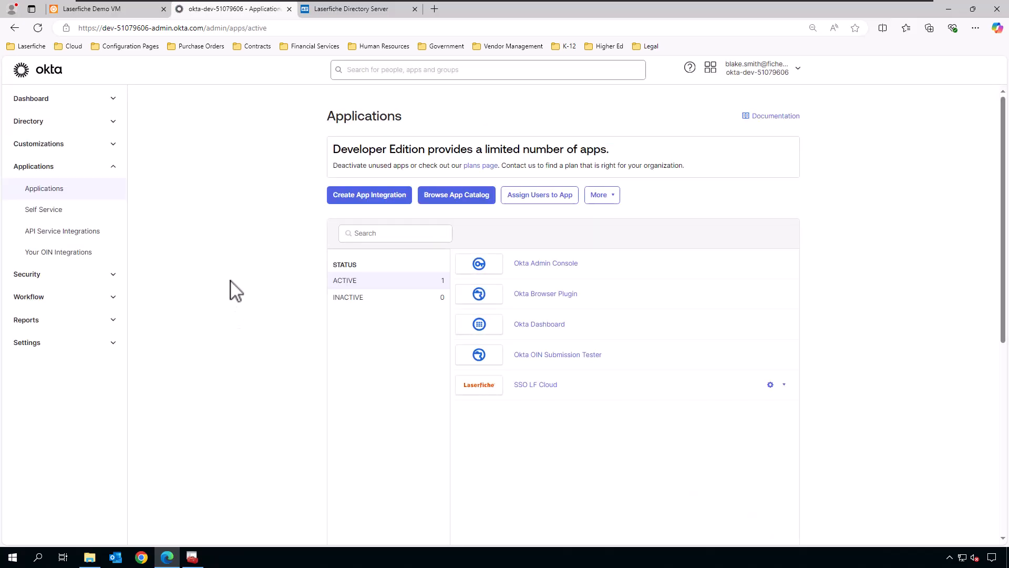
{"action": "left_click", "coordinate": [377, 202]}
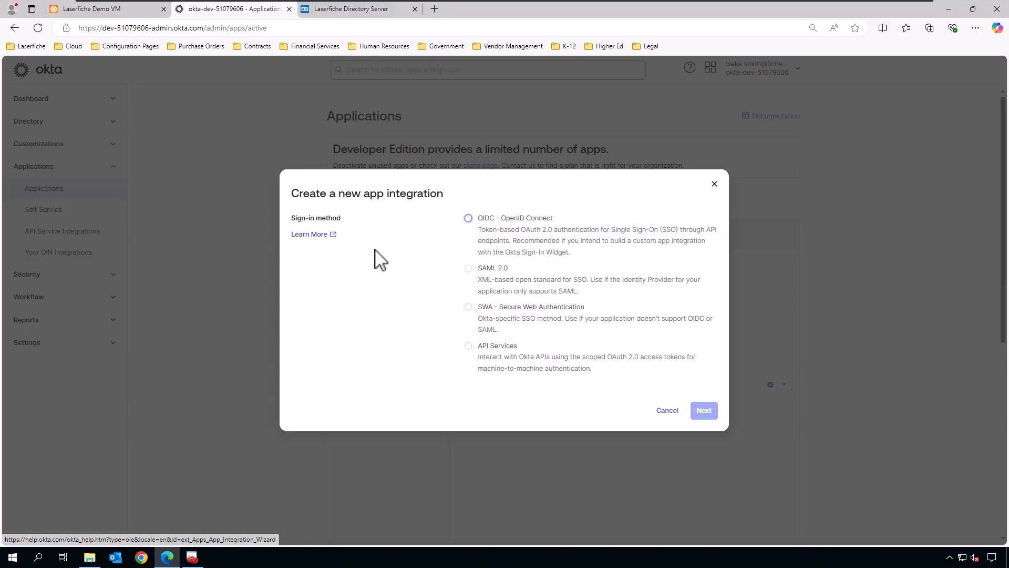
{"action": "left_click", "coordinate": [468, 270]}
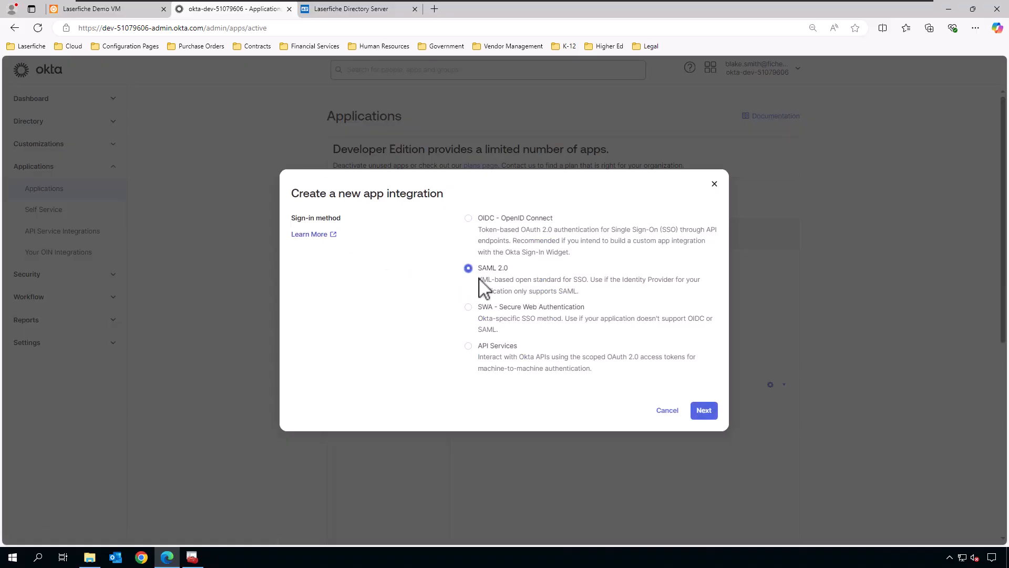
{"action": "left_click_drag", "start_coordinate": [480, 286], "coordinate": [727, 401]}
{"action": "left_click", "coordinate": [707, 410]}
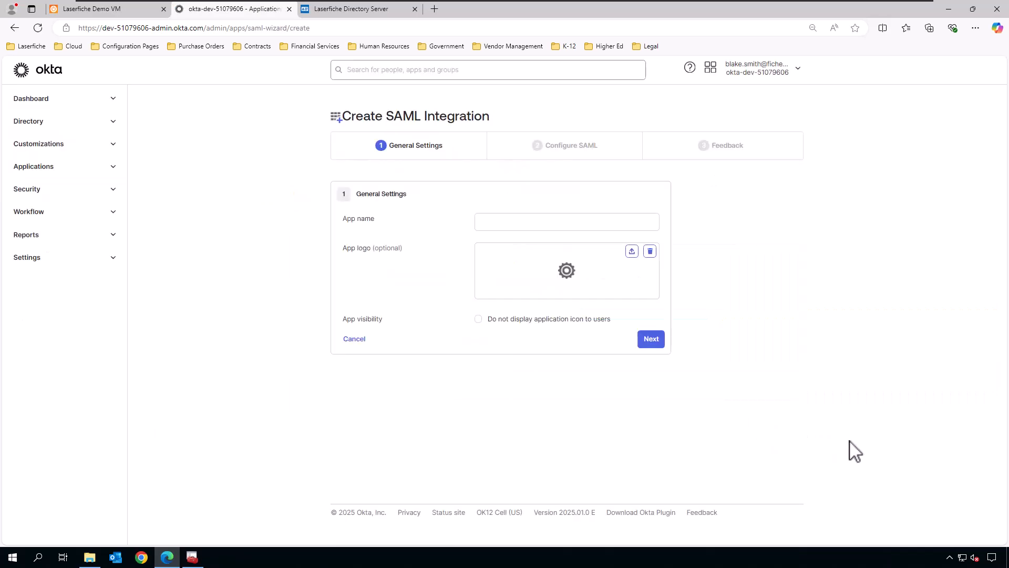
Step: Name the app "SSO - Laserfiche" and apply LaserficheLogo.png from the Desktop as its logo, completing the general settings
{"action": "left_click", "coordinate": [624, 228]}
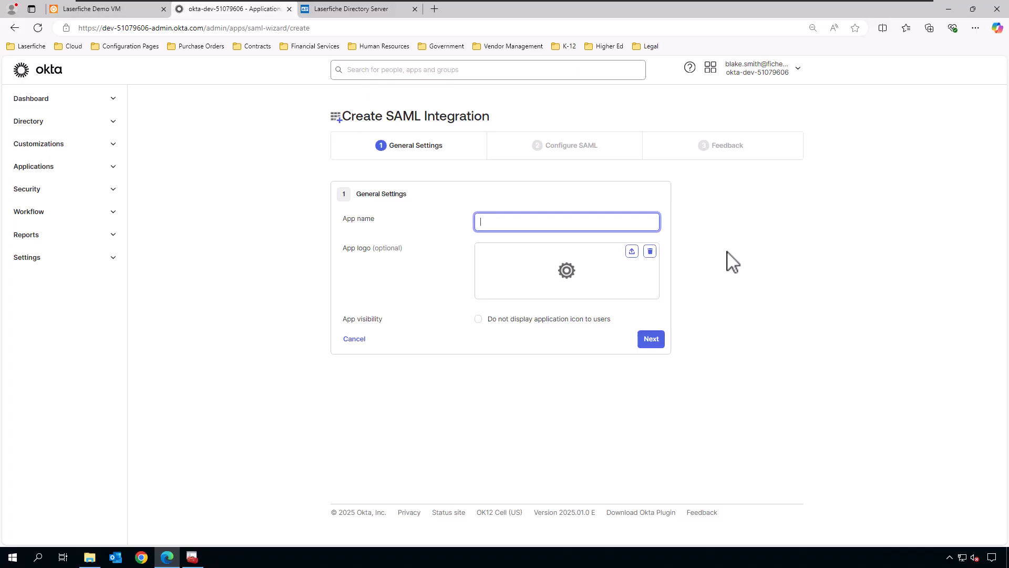
{"action": "type", "text": "SSO - Laserfiche"}
{"action": "left_click", "coordinate": [632, 251]}
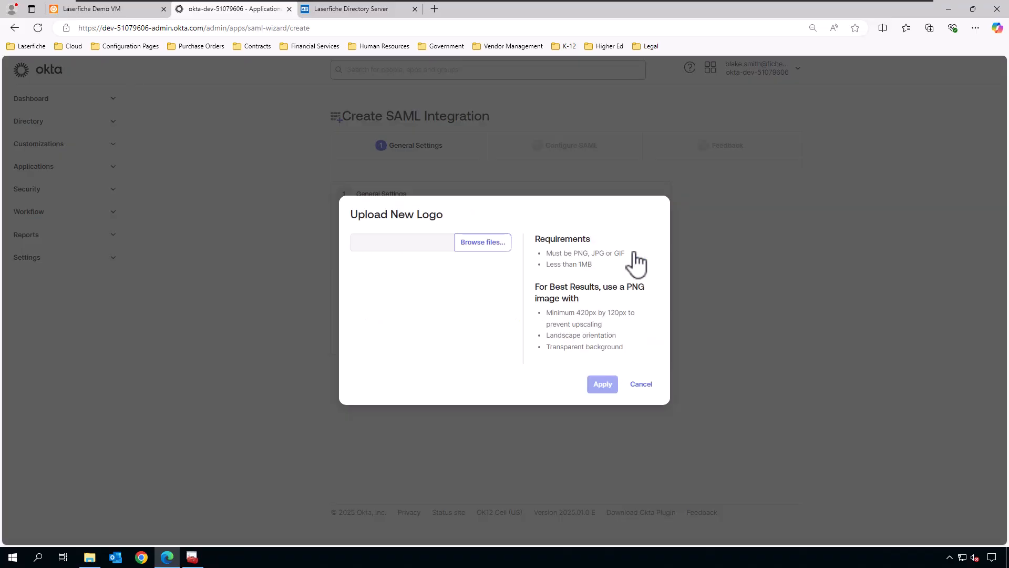
{"action": "left_click", "coordinate": [486, 247]}
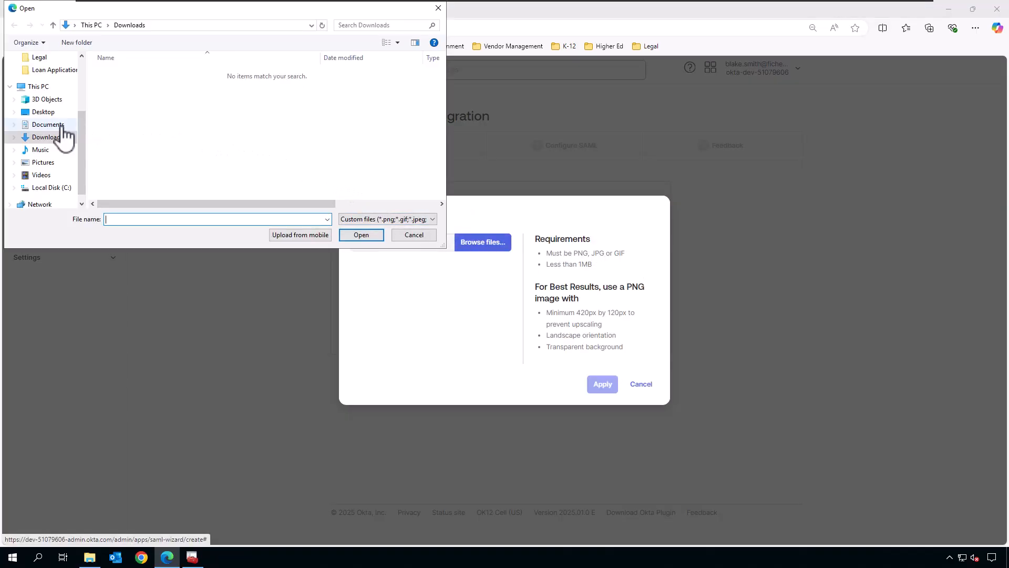
{"action": "left_click", "coordinate": [59, 113]}
{"action": "left_click", "coordinate": [145, 77]}
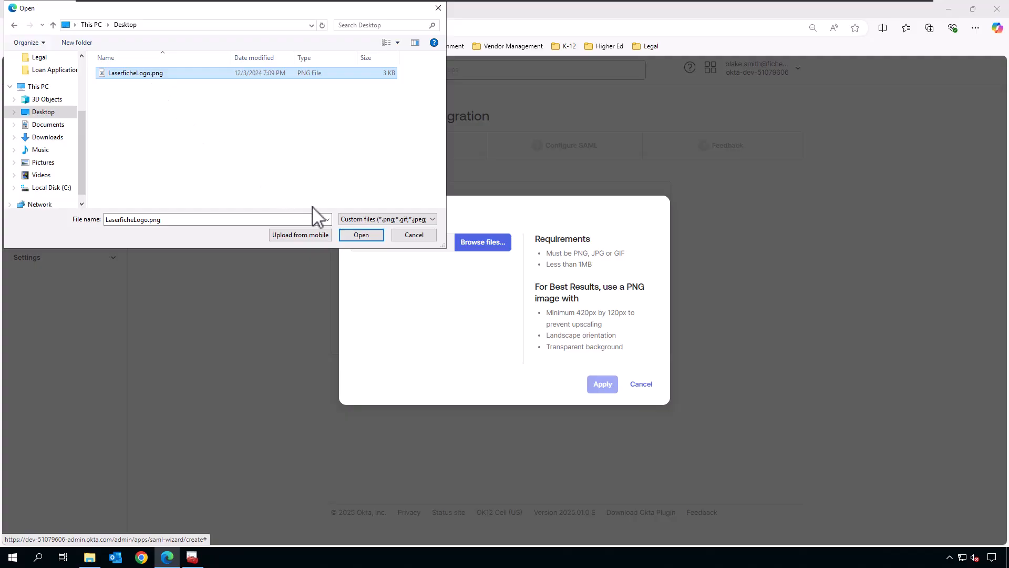
{"action": "left_click", "coordinate": [360, 235]}
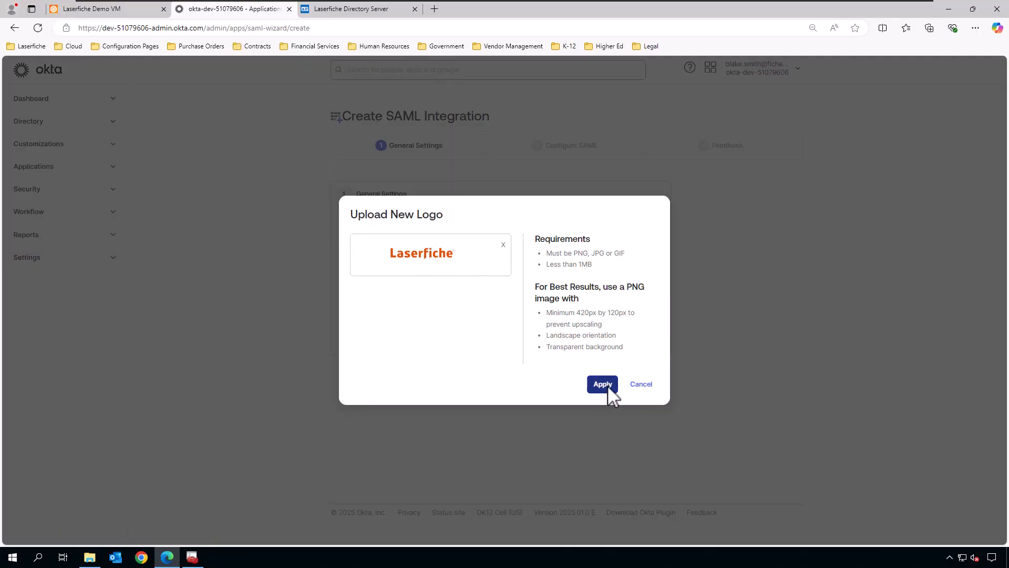
{"action": "left_click", "coordinate": [607, 385]}
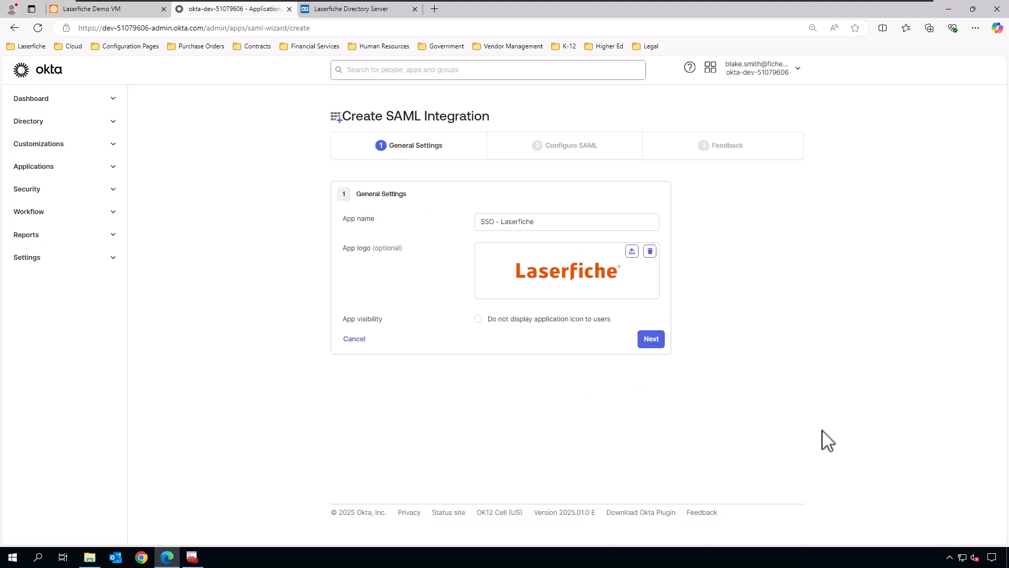
{"action": "left_click", "coordinate": [663, 342]}
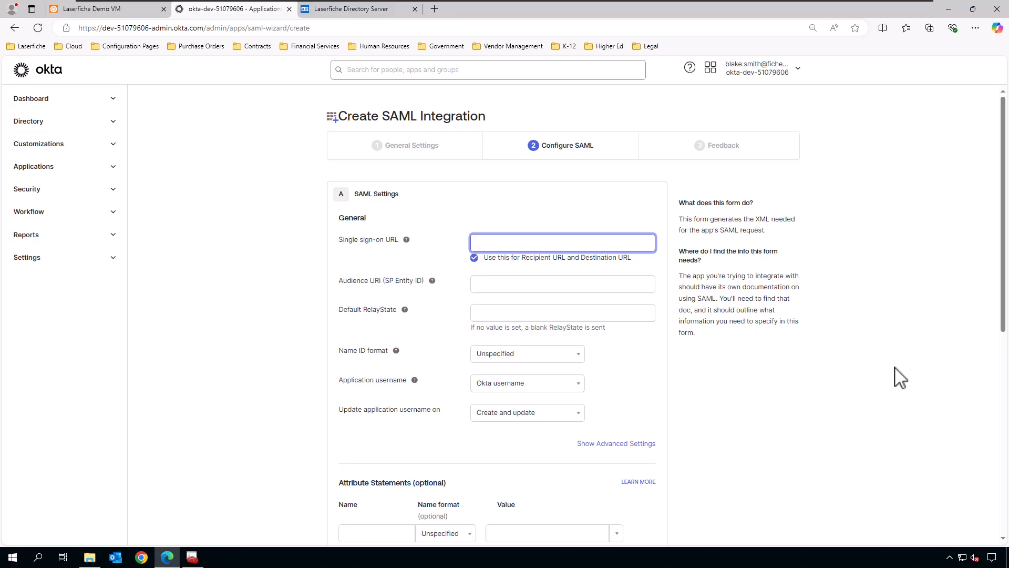
Step: Switch to Laserfiche Directory Server and examine the default landing page and custom SAML entity ID in the SAML login configuration
{"action": "left_click", "coordinate": [366, 16]}
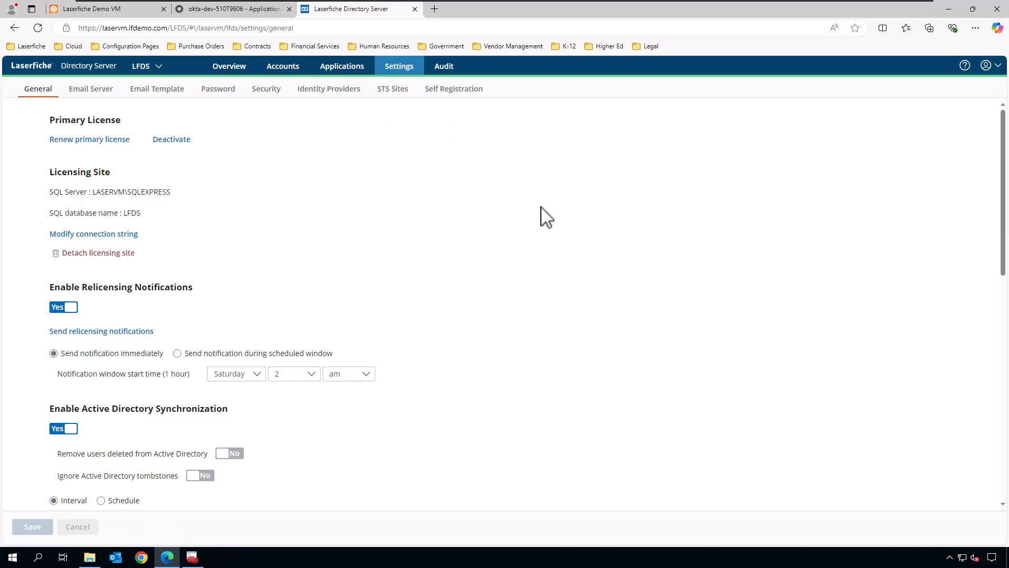
{"action": "scroll", "coordinate": [541, 215], "scroll_direction": "down", "scroll_amount": 7}
{"action": "scroll", "coordinate": [546, 216], "scroll_direction": "down", "scroll_amount": 3}
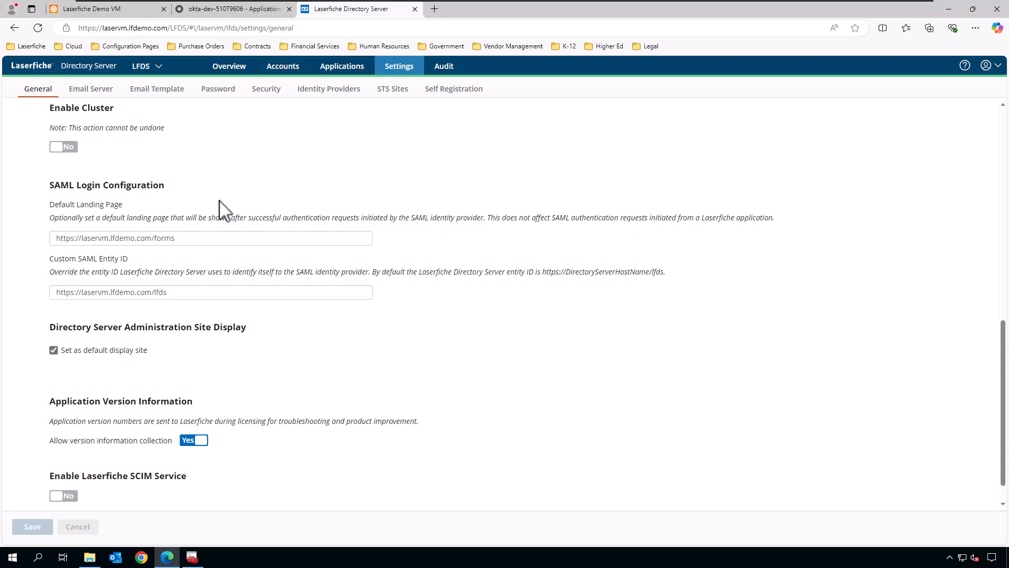
{"action": "left_click", "coordinate": [223, 238]}
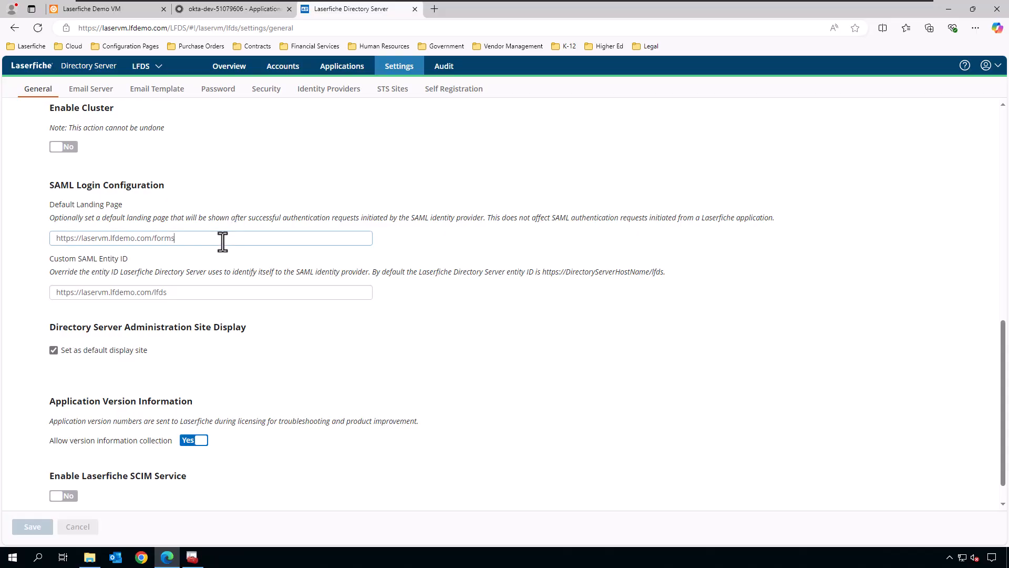
{"action": "left_click", "coordinate": [225, 273]}
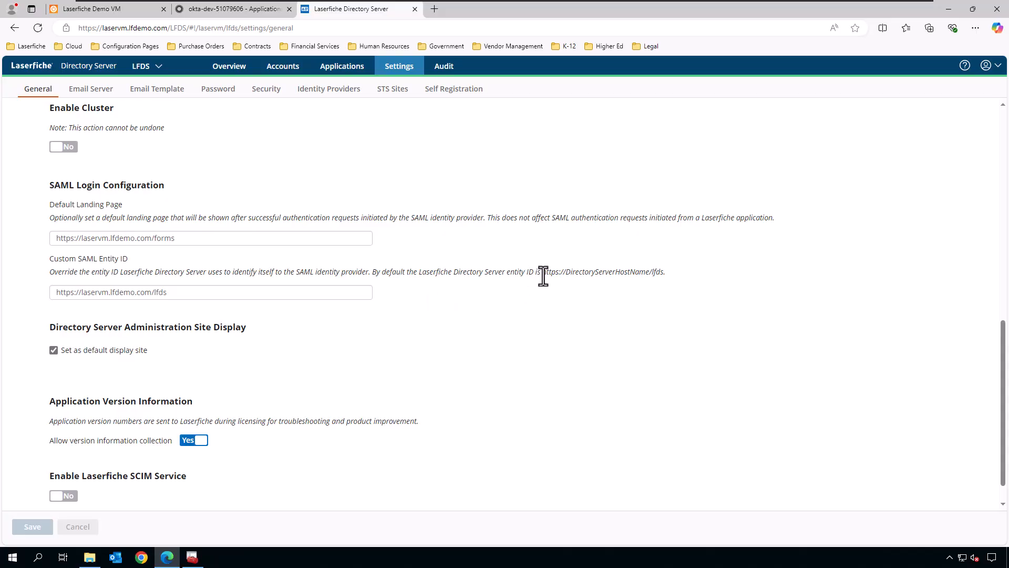
{"action": "left_click_drag", "start_coordinate": [542, 271], "coordinate": [665, 273]}
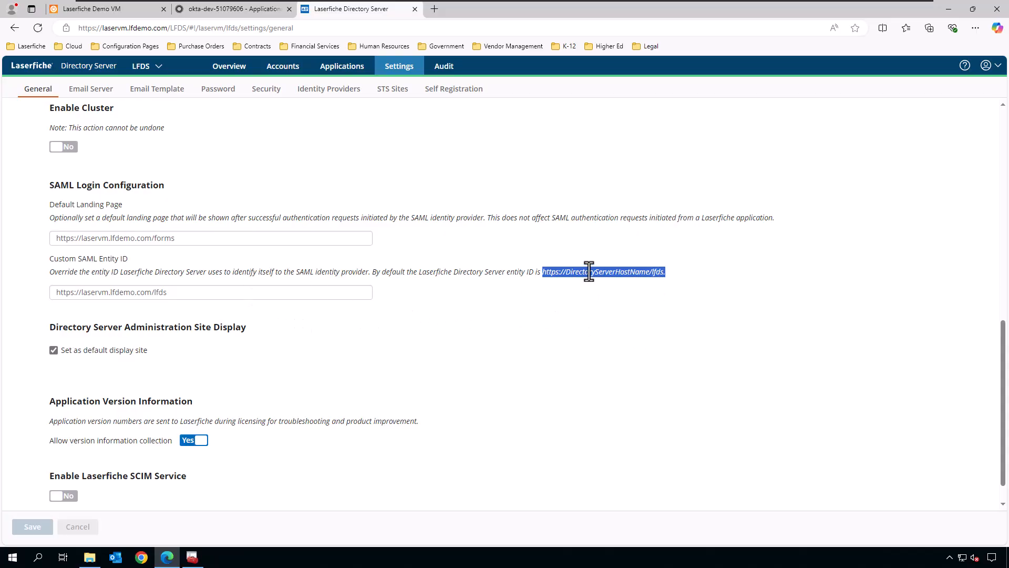
{"action": "left_click", "coordinate": [265, 292]}
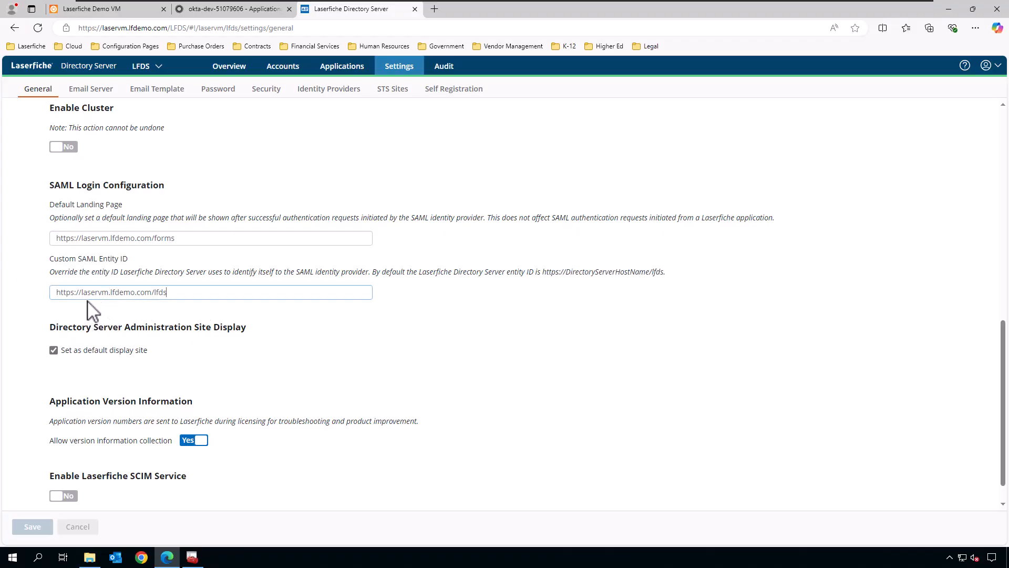
{"action": "left_click", "coordinate": [502, 271]}
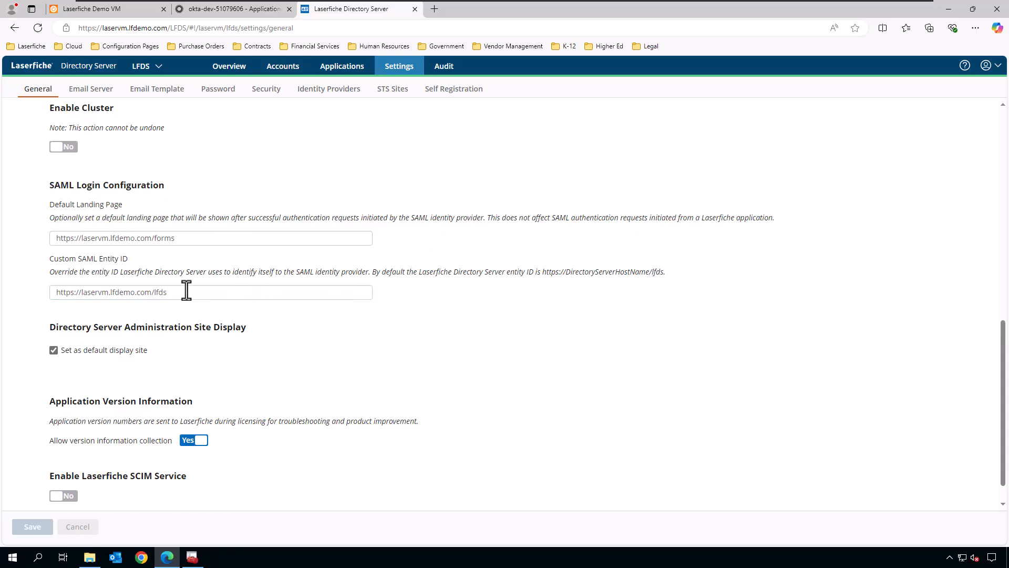
{"action": "scroll", "coordinate": [420, 275], "scroll_direction": "up", "scroll_amount": 10}
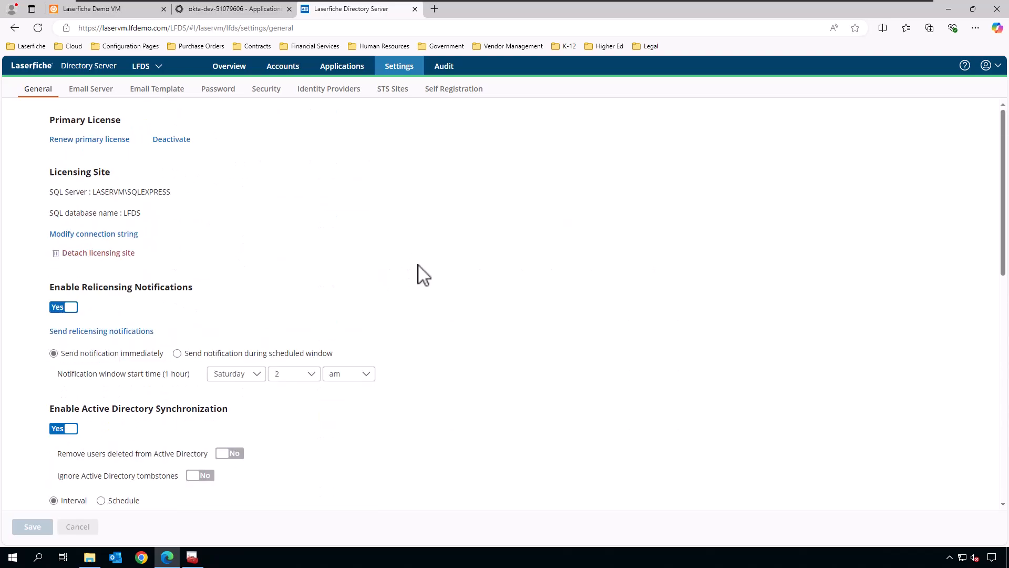
{"action": "left_click", "coordinate": [402, 90]}
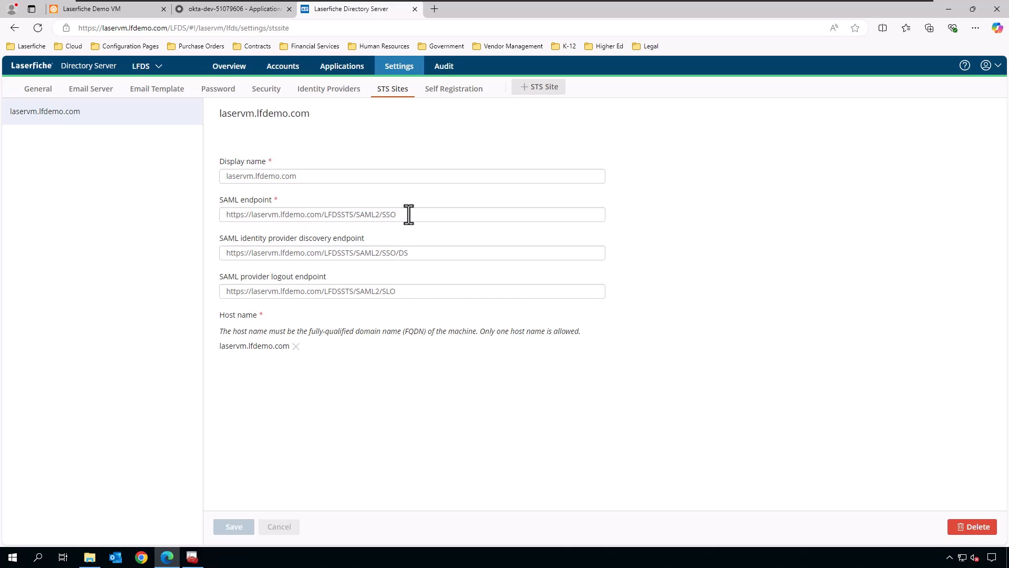
{"action": "left_click_drag", "start_coordinate": [408, 213], "coordinate": [210, 231]}
{"action": "key", "text": "ctrl+c"}
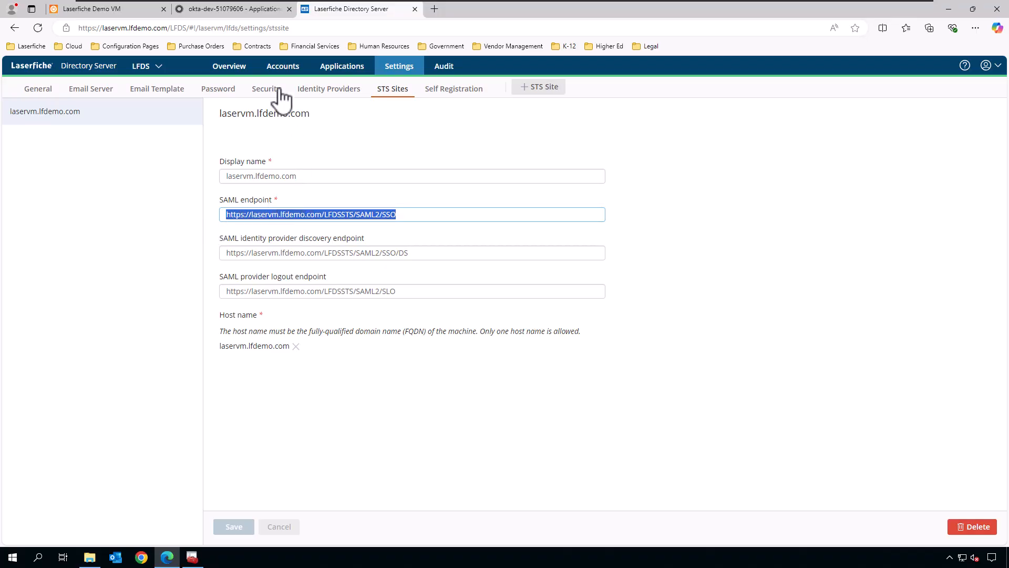
{"action": "left_click", "coordinate": [232, 9]}
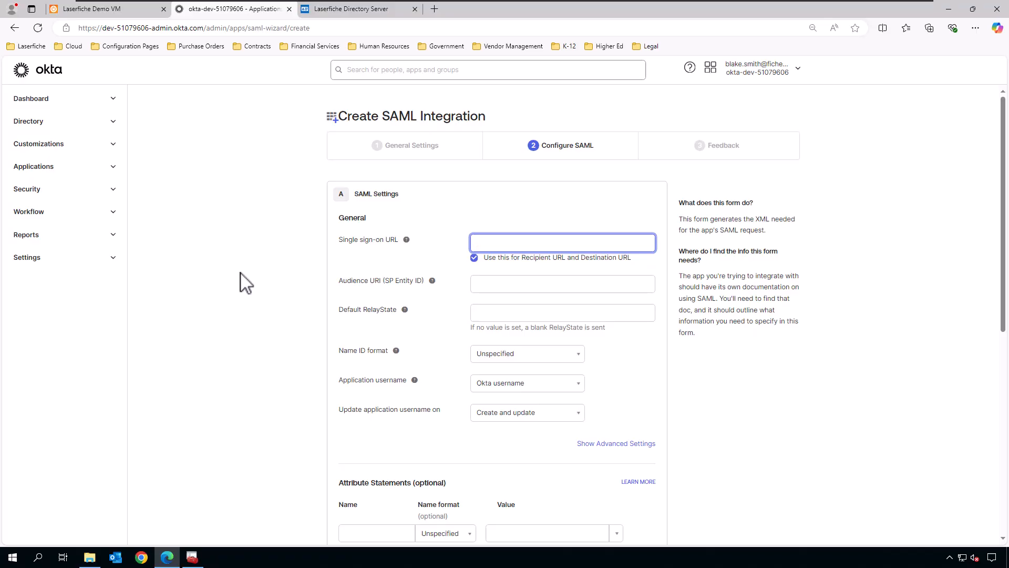
{"action": "key", "text": "ctrl+v"}
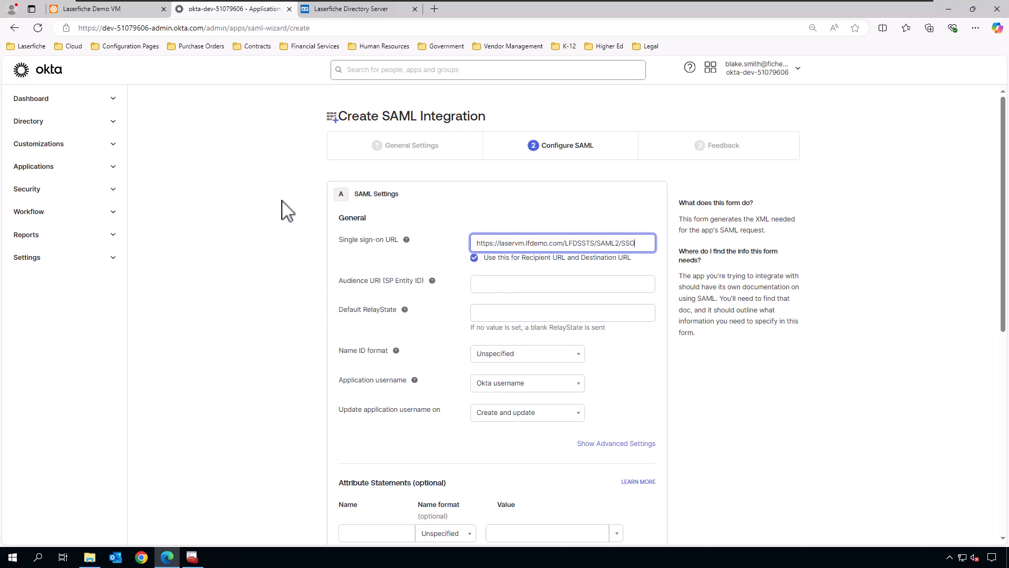
{"action": "left_click", "coordinate": [359, 7]}
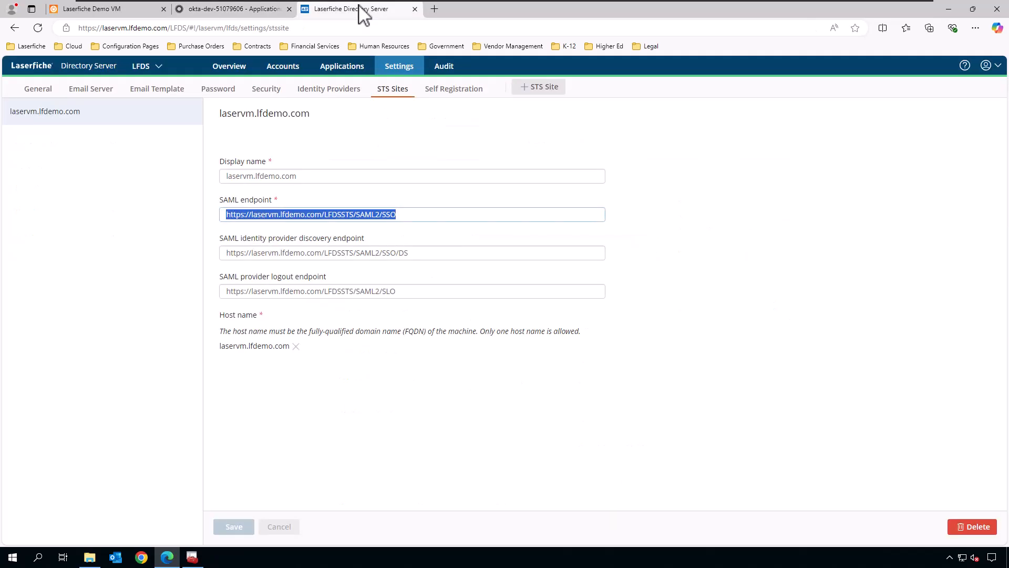
{"action": "left_click", "coordinate": [32, 90]}
{"action": "scroll", "coordinate": [270, 241], "scroll_direction": "down", "scroll_amount": 10}
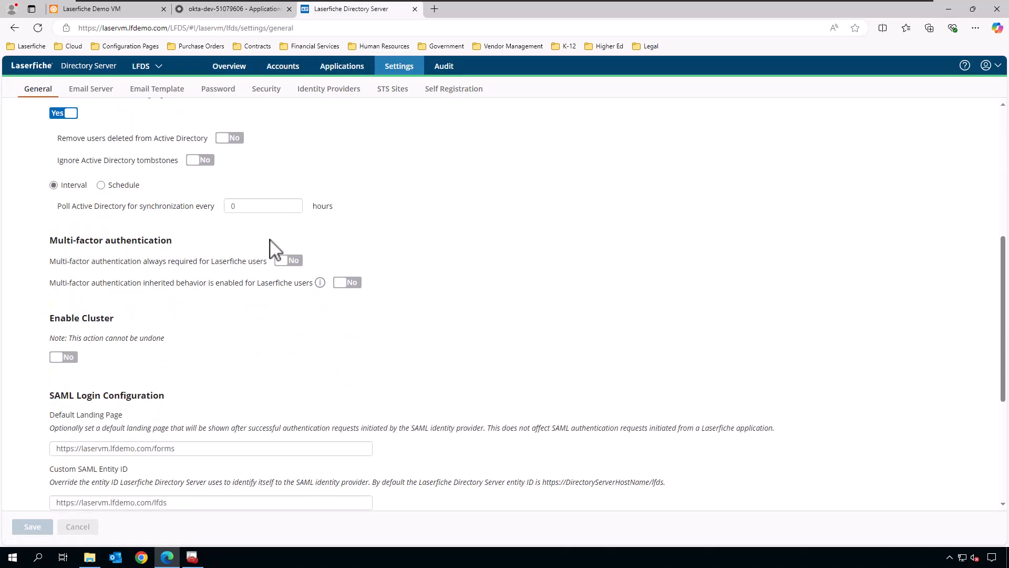
{"action": "left_click_drag", "start_coordinate": [190, 292], "coordinate": [36, 308]}
{"action": "key", "text": "ctrl+c"}
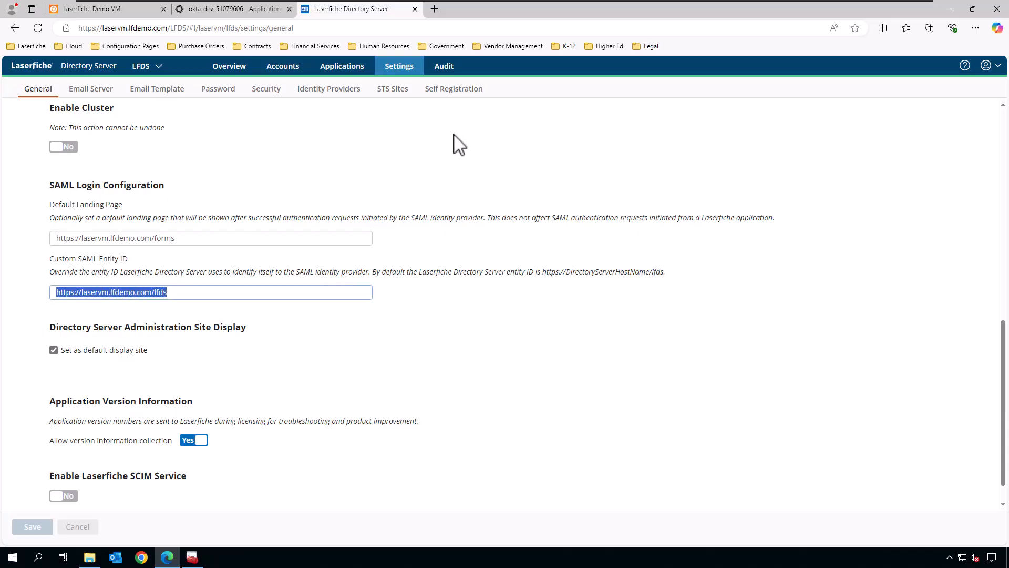
{"action": "left_click", "coordinate": [231, 9]}
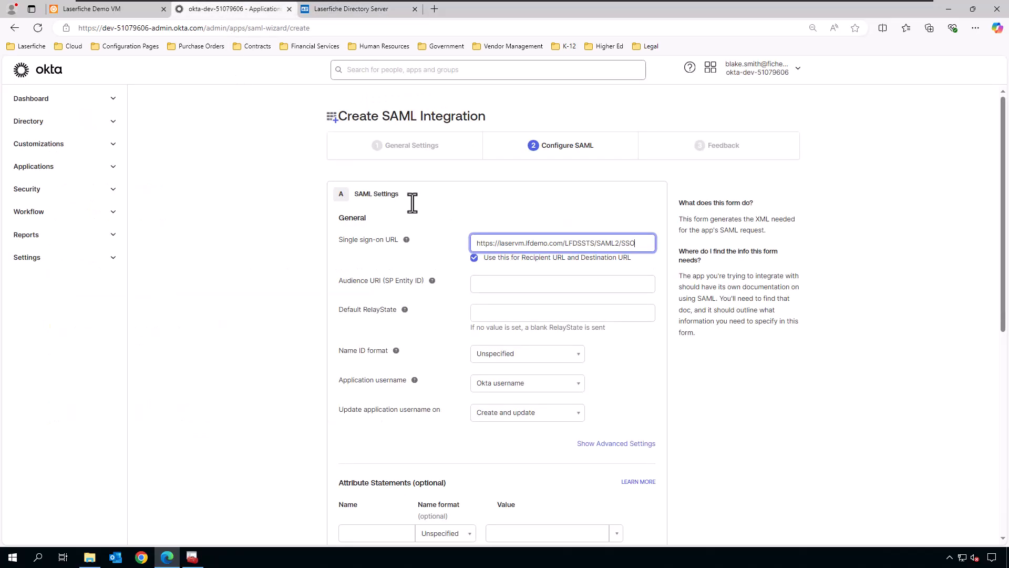
{"action": "left_click", "coordinate": [503, 283]}
{"action": "key", "text": "ctrl+v"}
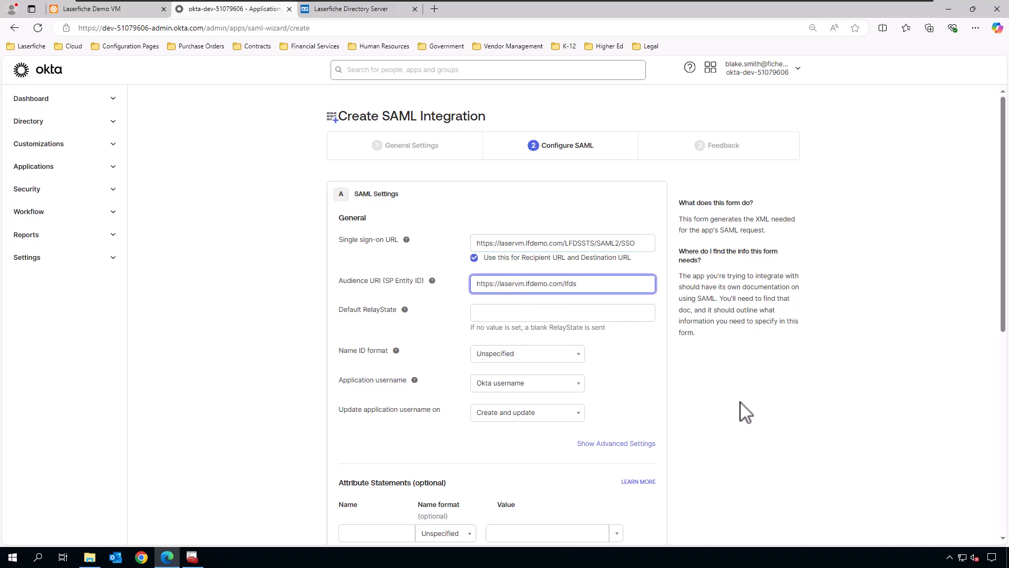
{"action": "left_click", "coordinate": [380, 11]}
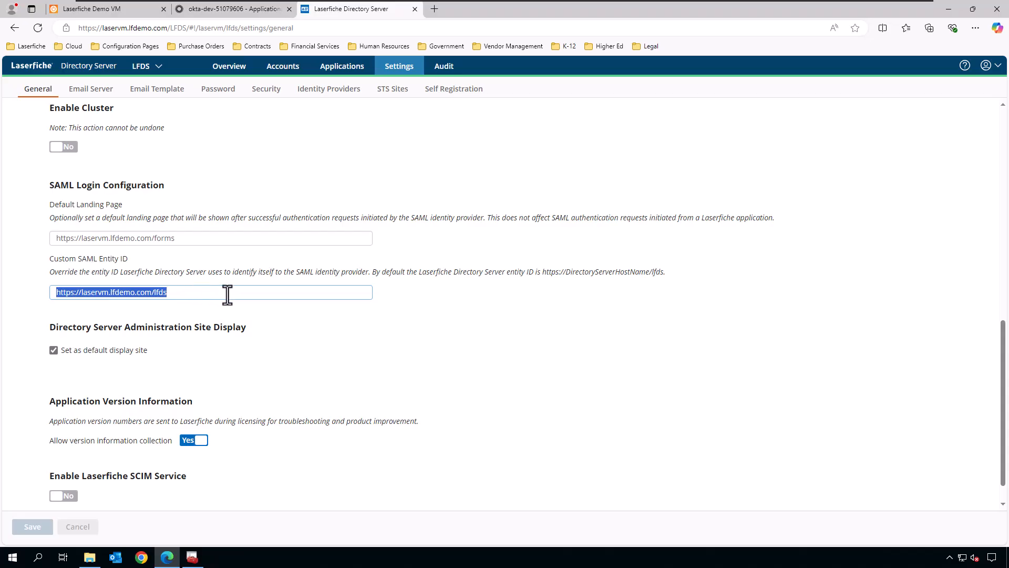
{"action": "left_click", "coordinate": [381, 290]}
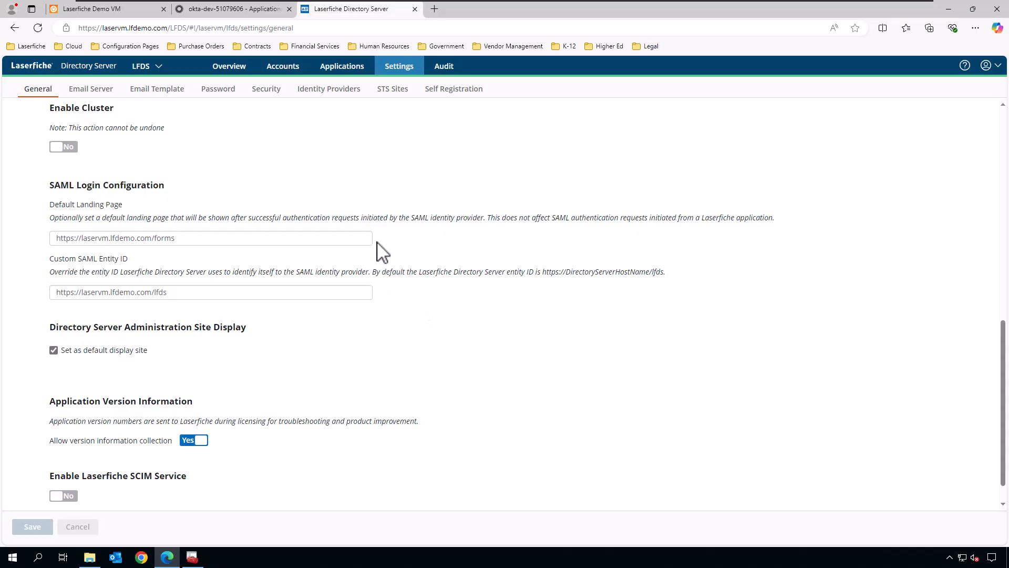
{"action": "left_click", "coordinate": [230, 11]}
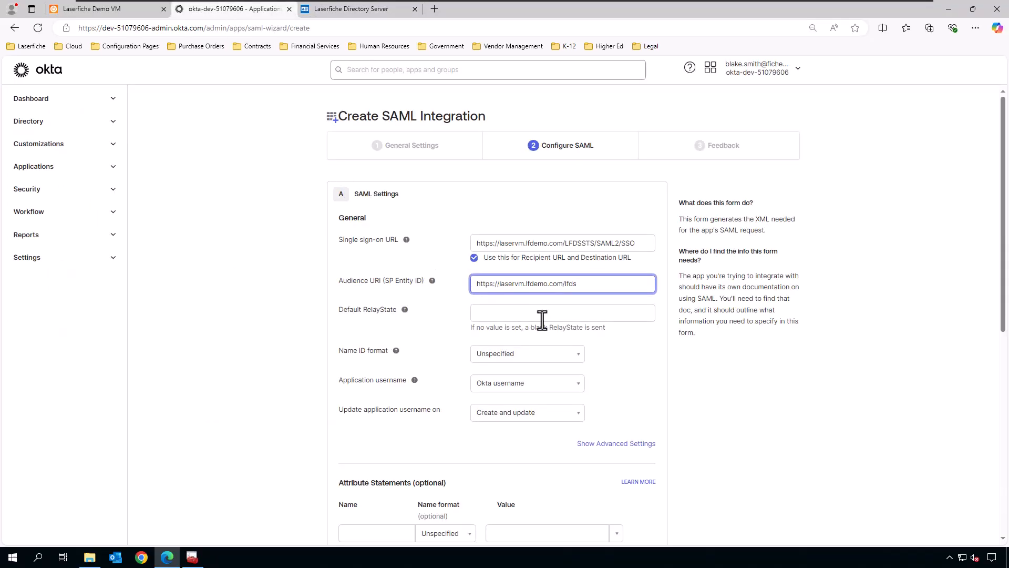
Step: Expand the advanced SAML settings of the integration down to the signature, logout and issuer options
{"action": "left_click", "coordinate": [749, 400]}
{"action": "scroll", "coordinate": [758, 400], "scroll_direction": "down", "scroll_amount": 2}
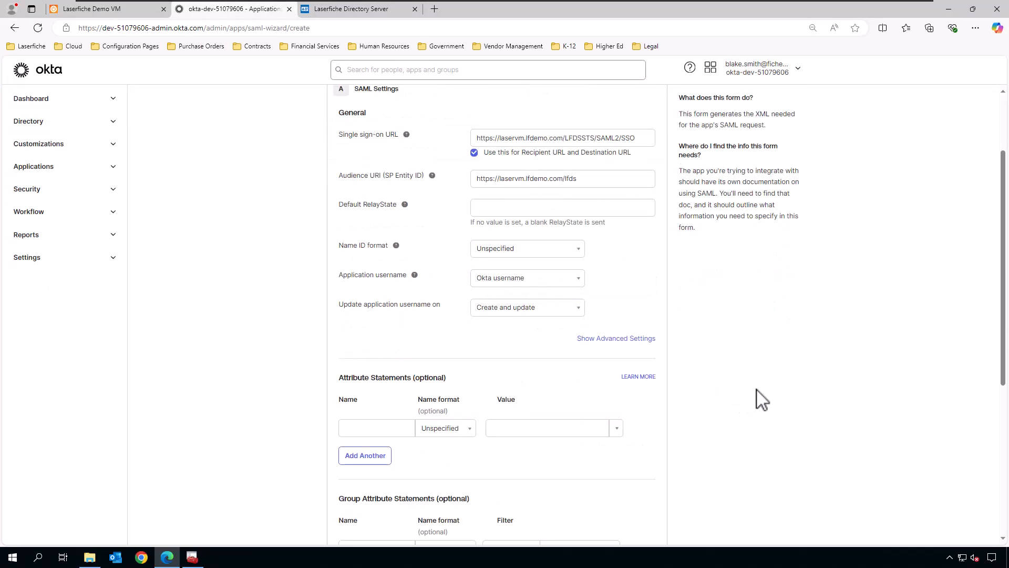
{"action": "scroll", "coordinate": [762, 400], "scroll_direction": "down", "scroll_amount": 1}
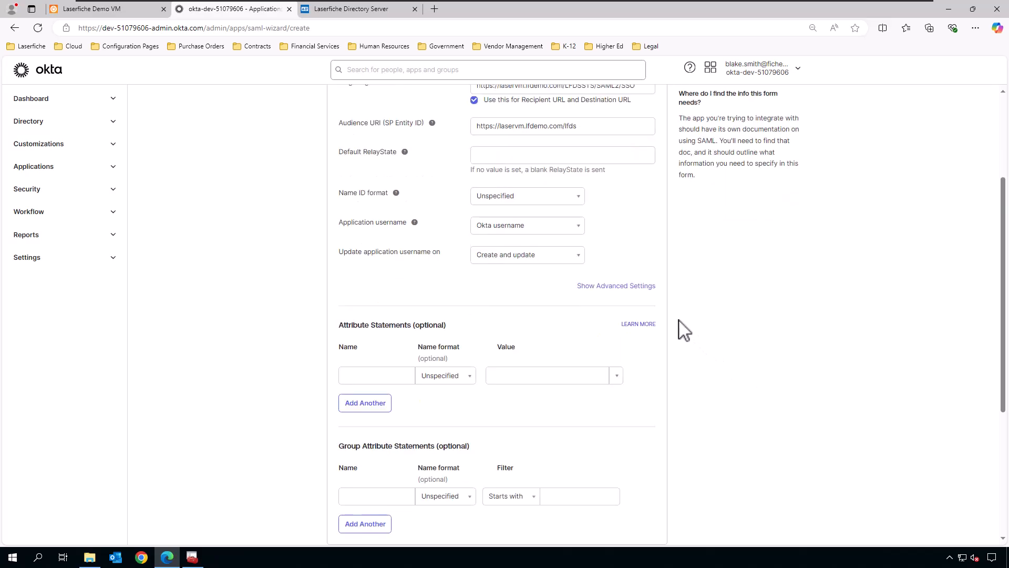
{"action": "left_click", "coordinate": [605, 287]}
{"action": "scroll", "coordinate": [752, 338], "scroll_direction": "down", "scroll_amount": 5}
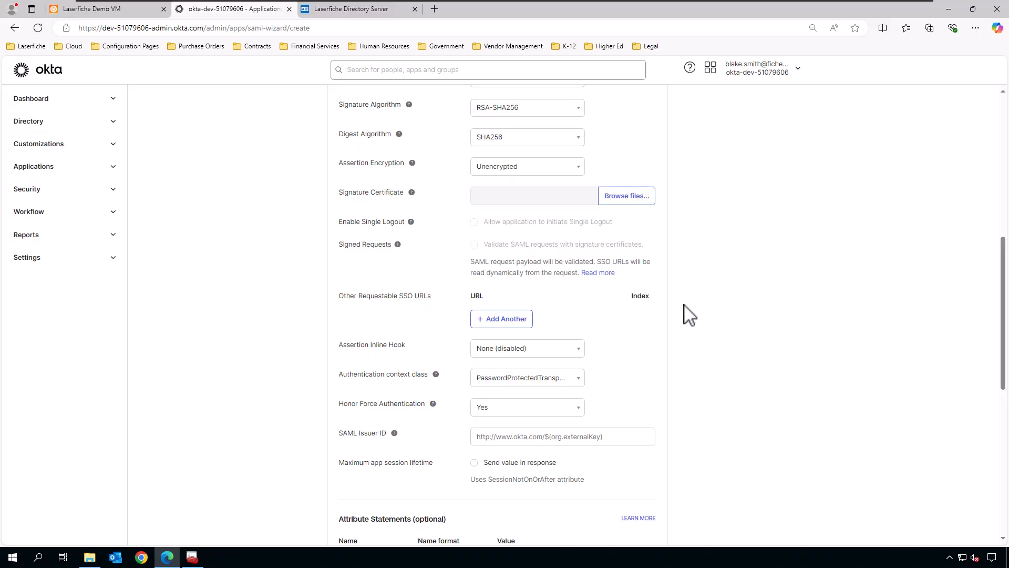
Step: Switch to Laserfiche Directory Server and examine the profile fields of the first lfdemo domain user account to see which attributes Okta should send
{"action": "scroll", "coordinate": [715, 311], "scroll_direction": "down", "scroll_amount": 1}
{"action": "scroll", "coordinate": [713, 310], "scroll_direction": "down", "scroll_amount": 6}
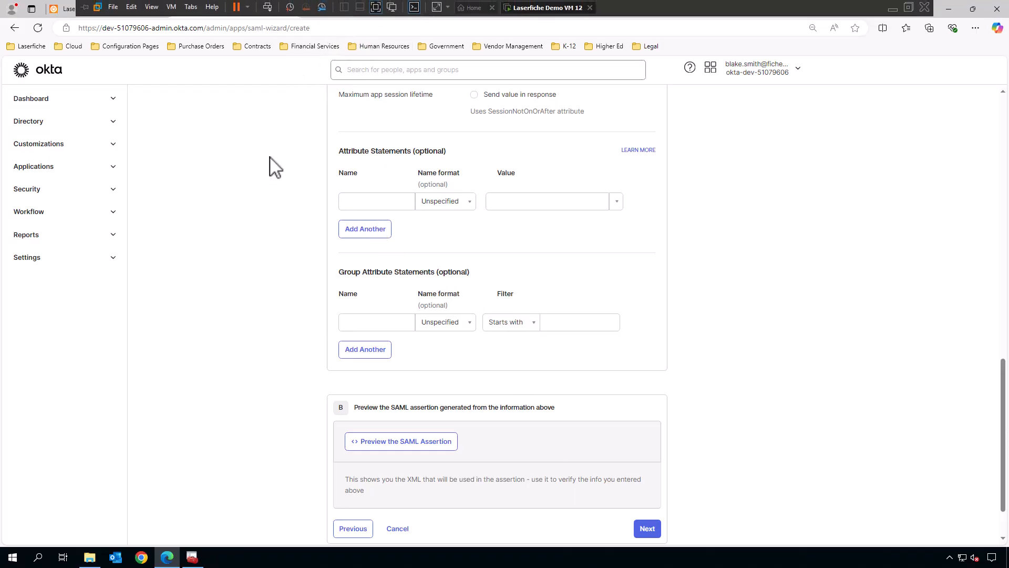
{"action": "left_click_drag", "start_coordinate": [273, 165], "coordinate": [286, 148]}
{"action": "left_click", "coordinate": [363, 9]}
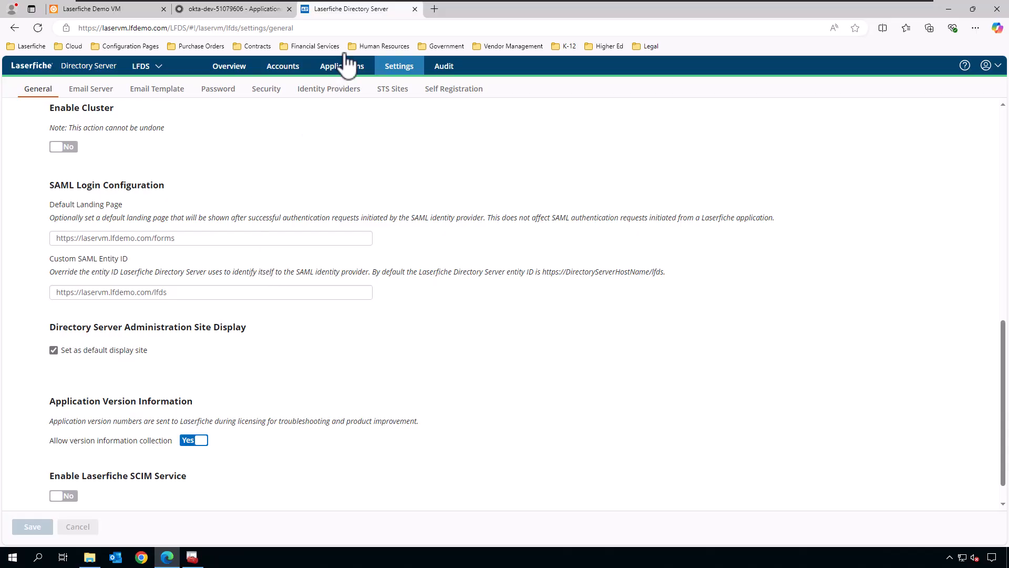
{"action": "left_click", "coordinate": [282, 69]}
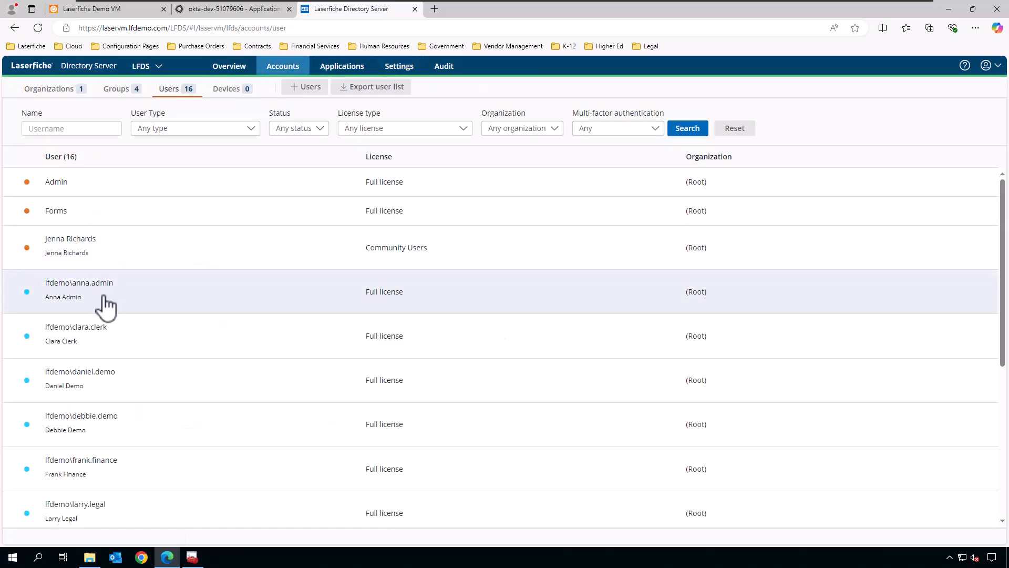
{"action": "left_click", "coordinate": [105, 306]}
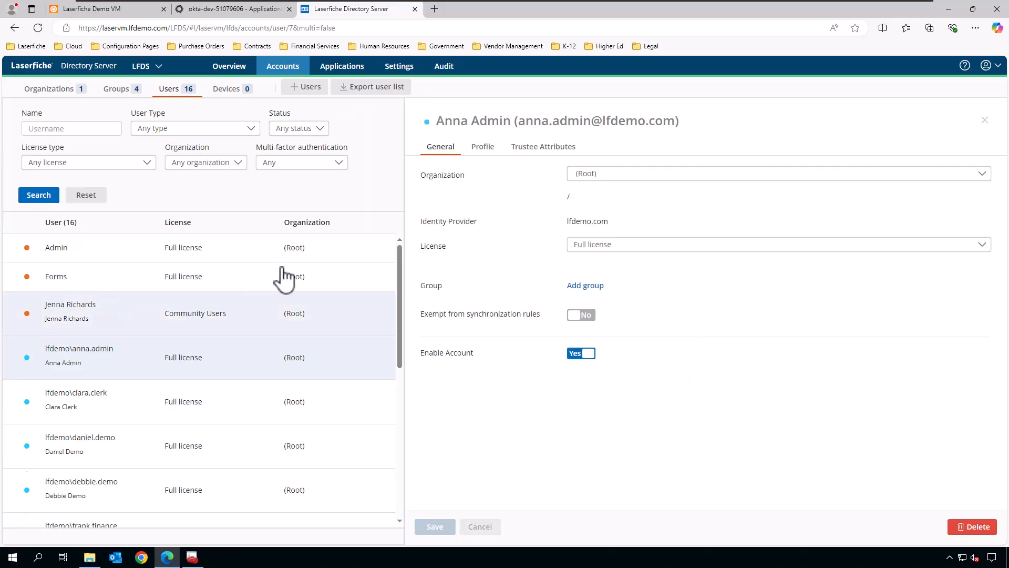
{"action": "left_click", "coordinate": [483, 150]}
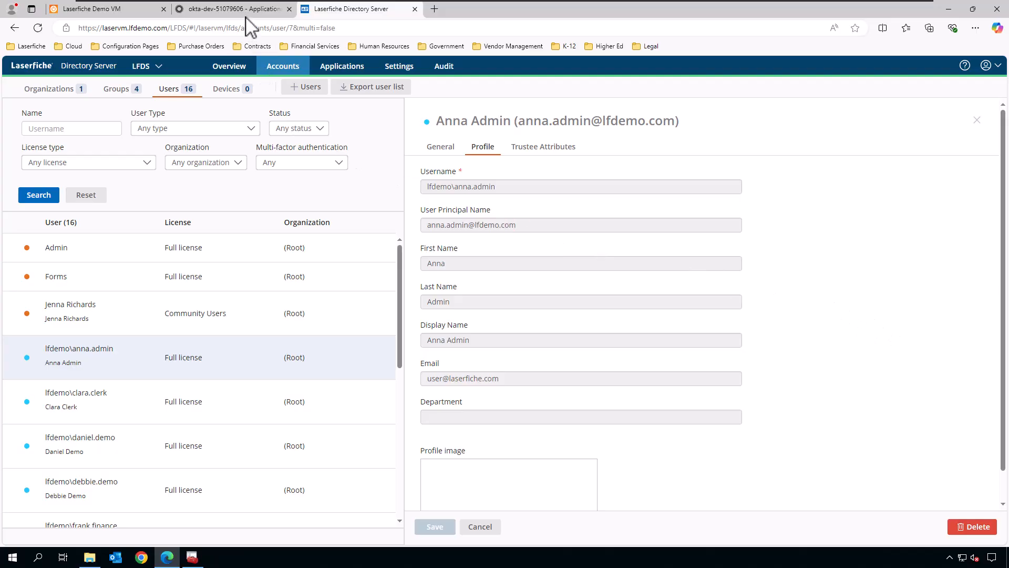
Step: Return to the Okta SAML wizard and define an attribute statement named FirstName with the value user.firstName
{"action": "left_click", "coordinate": [234, 9]}
{"action": "left_click", "coordinate": [370, 203]}
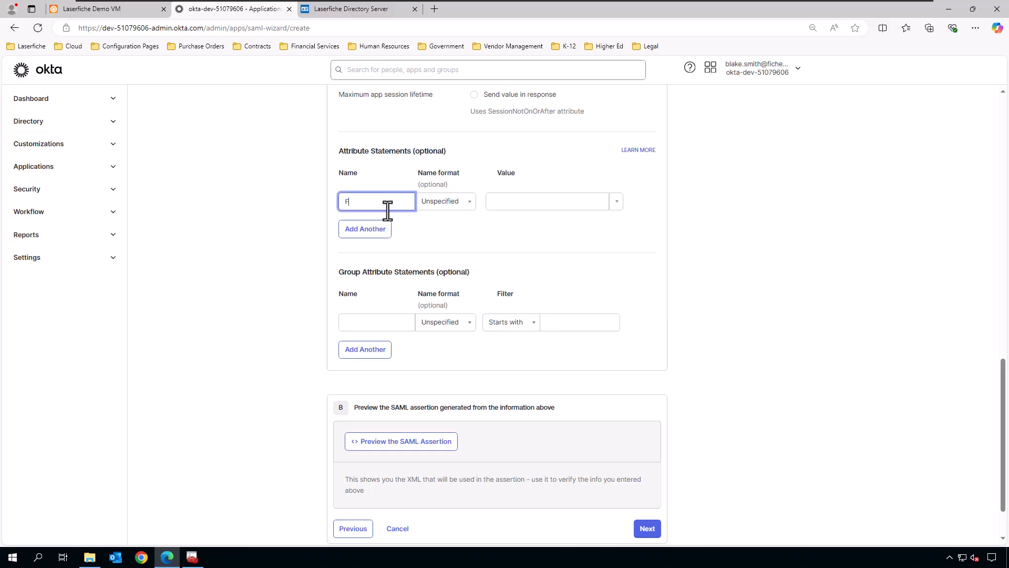
{"action": "type", "text": "FirstName"}
{"action": "left_click", "coordinate": [617, 206]}
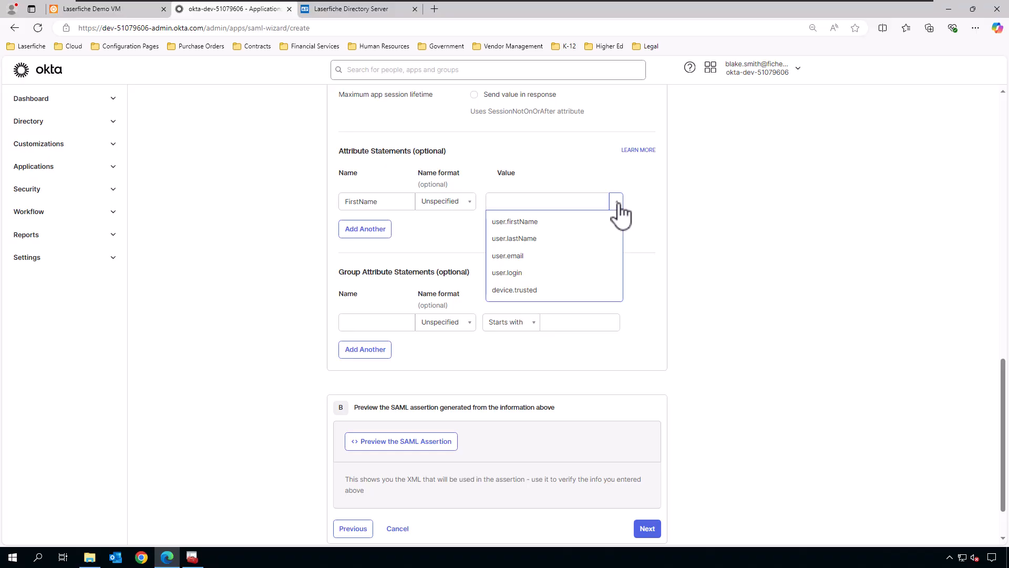
{"action": "left_click", "coordinate": [520, 223]}
Step: Add an attribute statement named LastName with the value user.lastName
{"action": "left_click", "coordinate": [377, 236]}
{"action": "left_click", "coordinate": [368, 232]}
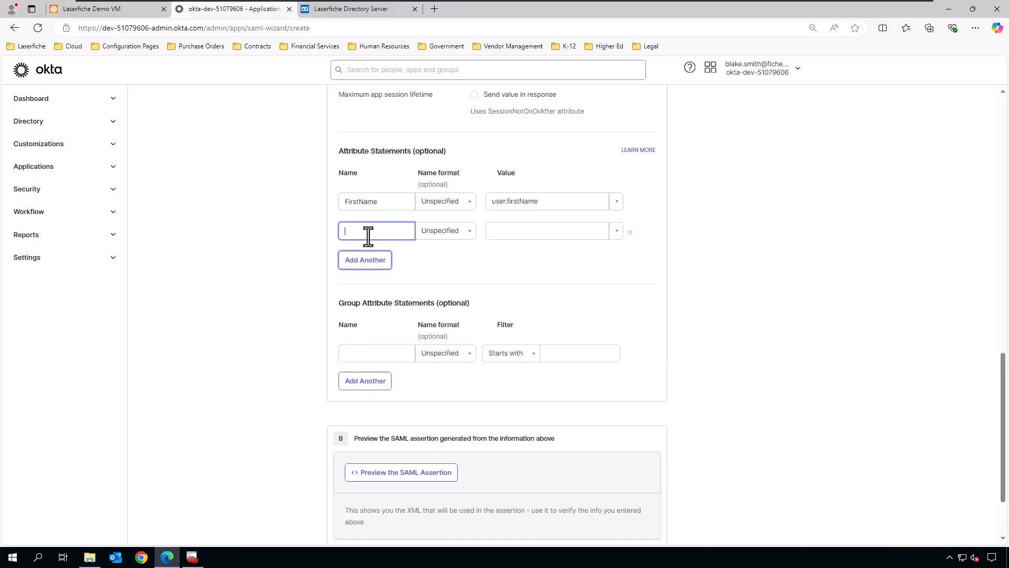
{"action": "type", "text": "L"}
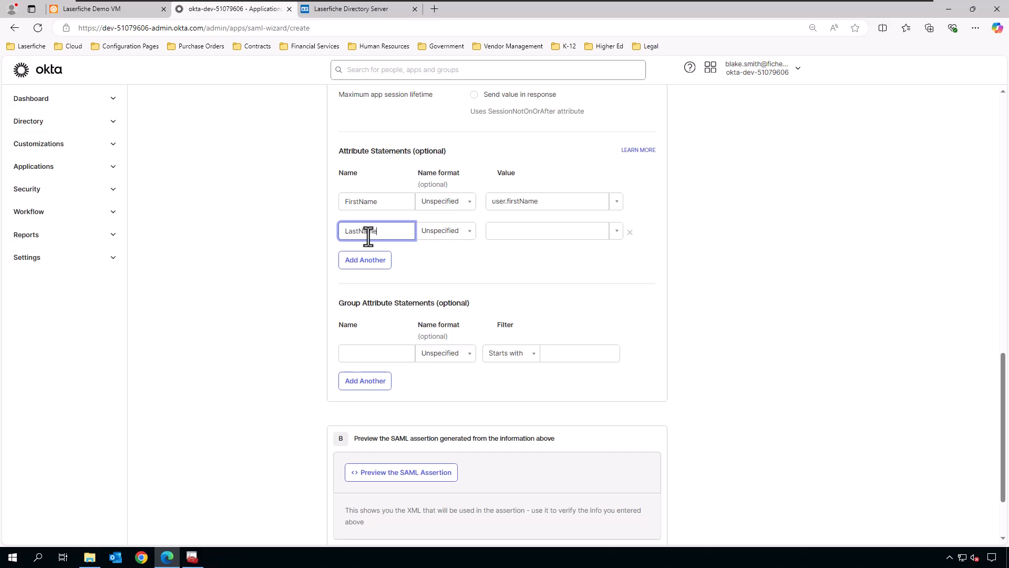
{"action": "type", "text": "astName"}
{"action": "left_click", "coordinate": [615, 234]}
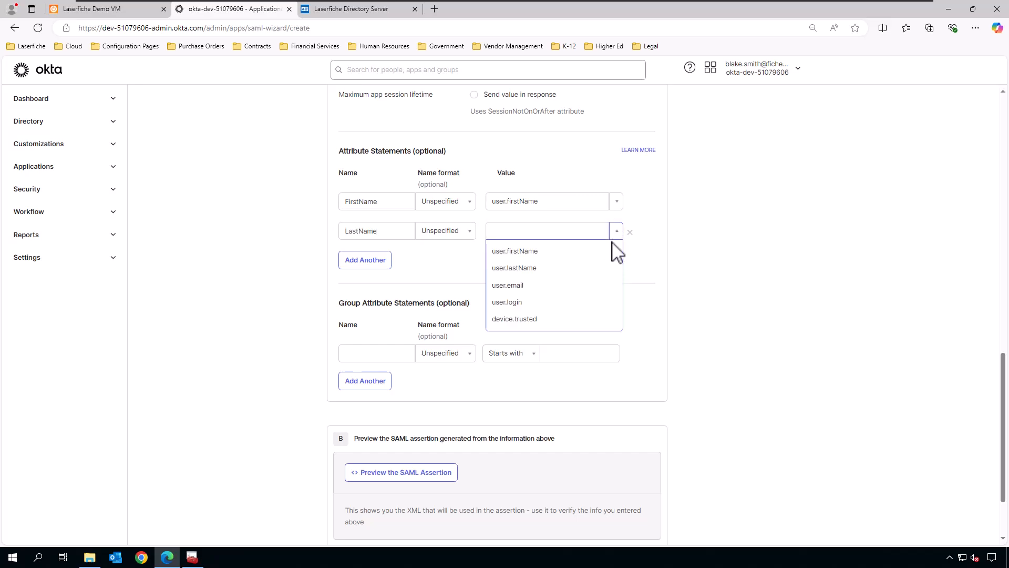
{"action": "left_click", "coordinate": [575, 269]}
Step: Add an attribute statement named Email with the value user.email
{"action": "left_click", "coordinate": [383, 266]}
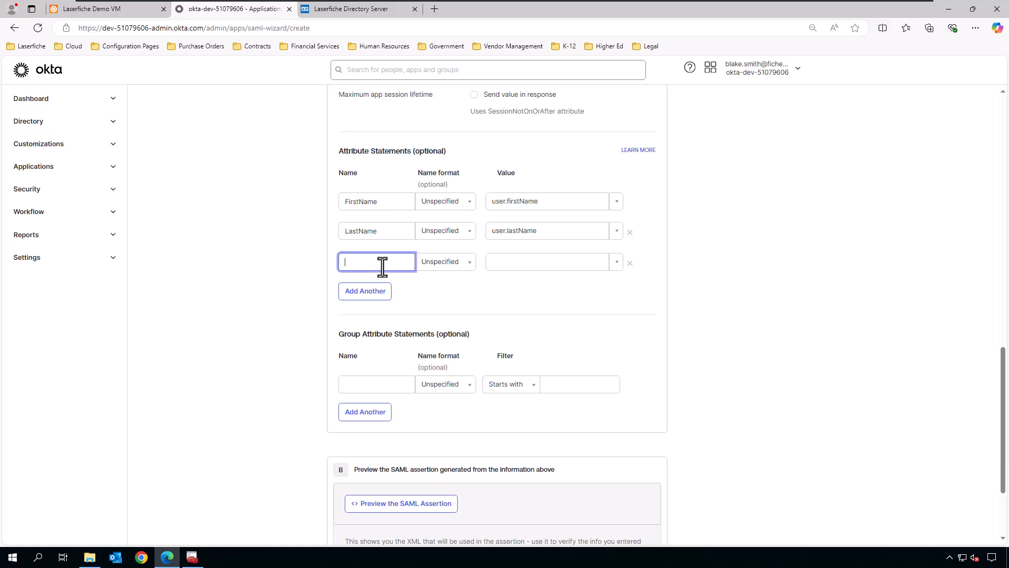
{"action": "type", "text": "Email"}
{"action": "left_click", "coordinate": [615, 263]}
{"action": "left_click", "coordinate": [507, 317]}
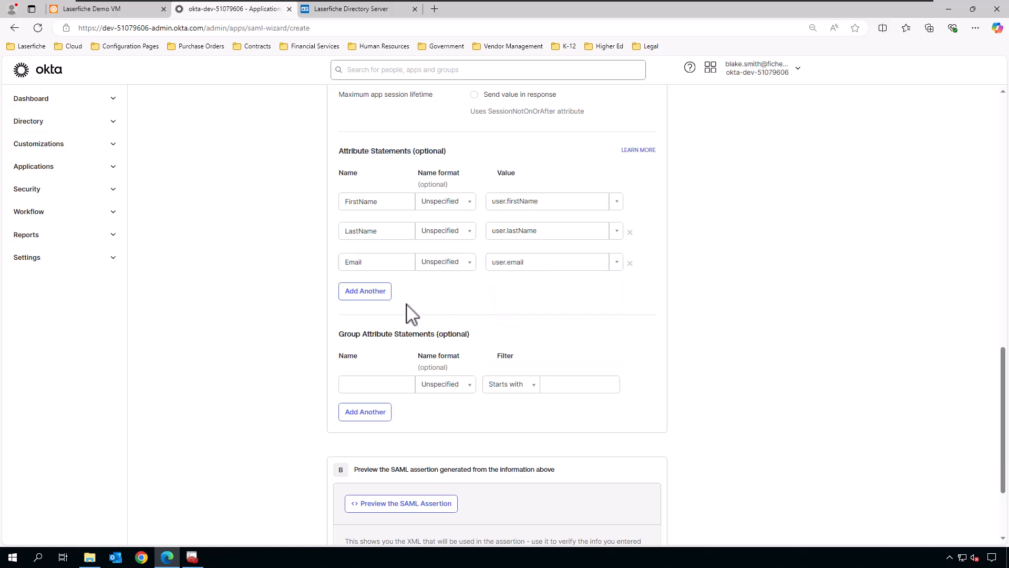
Step: Add an attribute statement named Department with the custom value user.department
{"action": "left_click", "coordinate": [371, 292]}
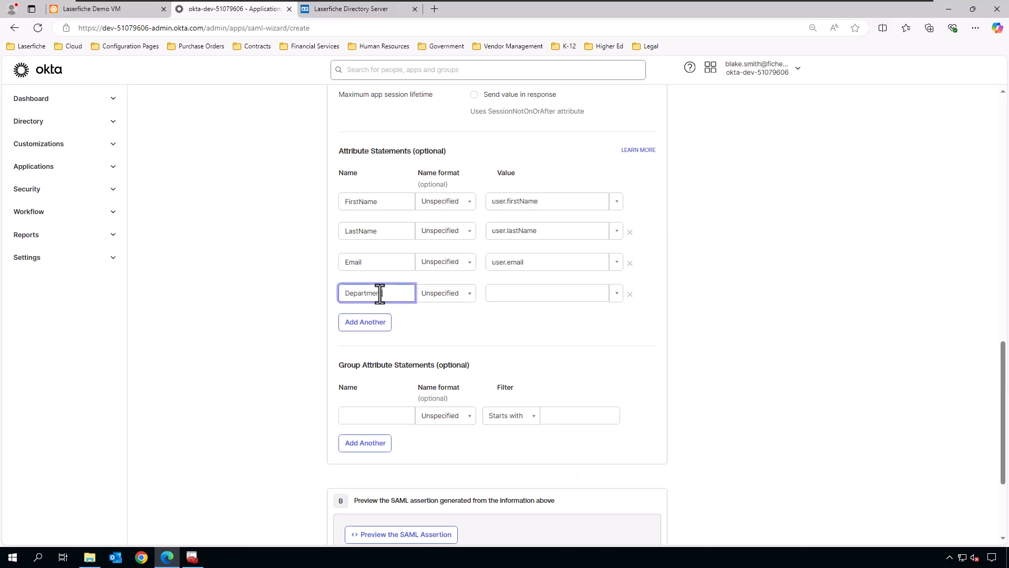
{"action": "left_click", "coordinate": [616, 297]}
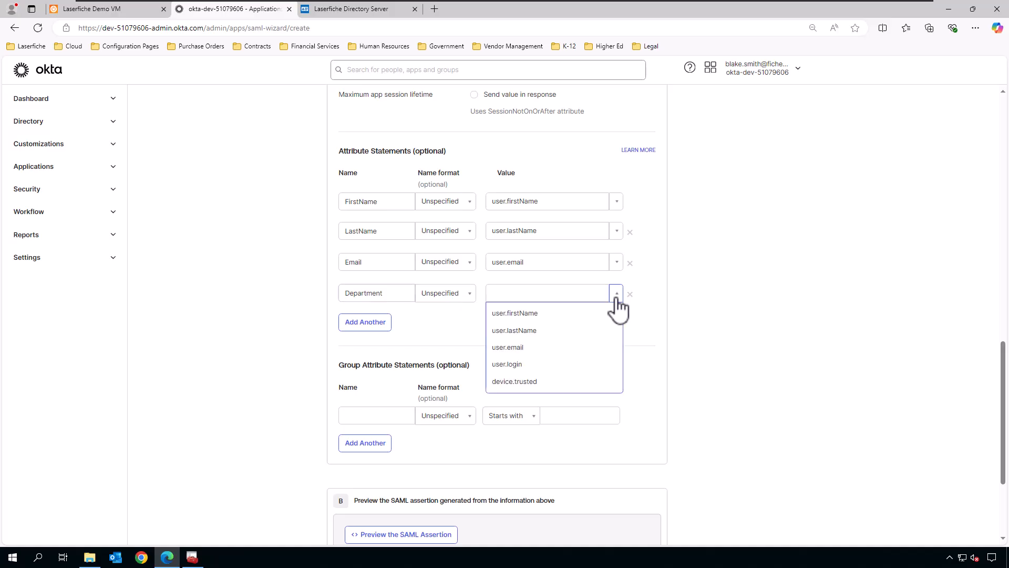
{"action": "left_click", "coordinate": [585, 292]}
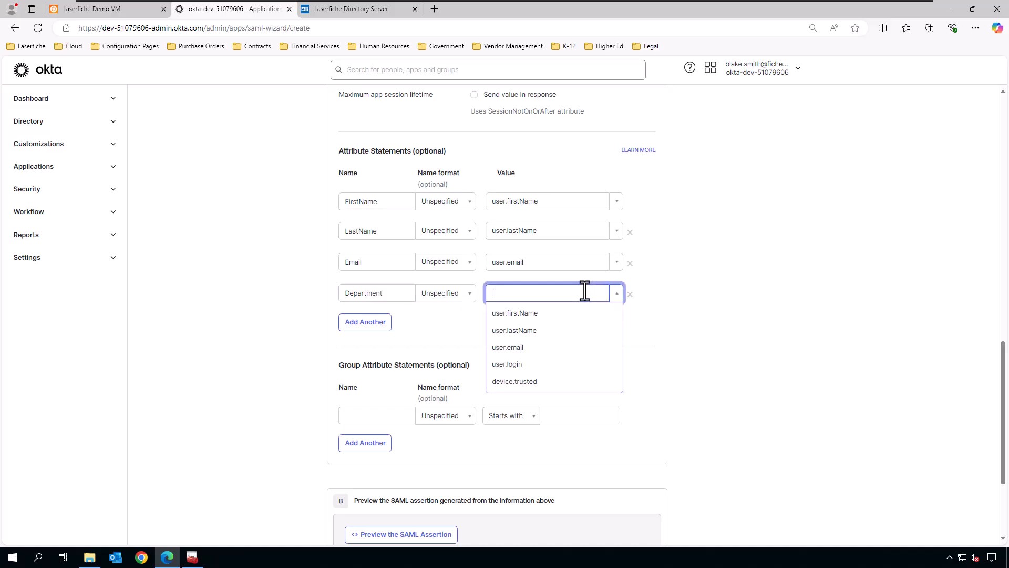
{"action": "type", "text": "user.department"}
{"action": "left_click", "coordinate": [444, 337]}
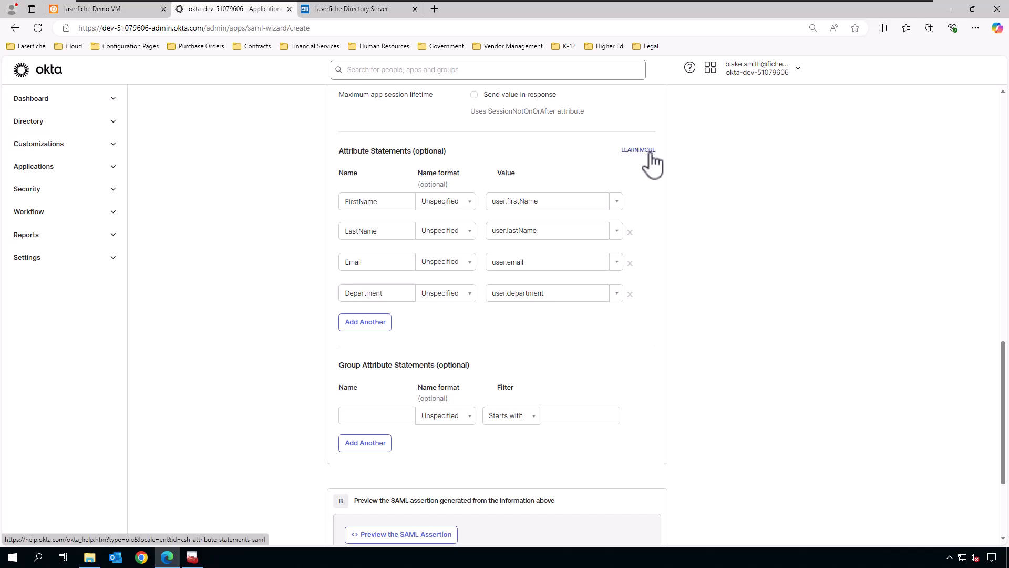
Step: Add an attribute statement named DisplayName with the custom value user.displayName
{"action": "left_click", "coordinate": [370, 326]}
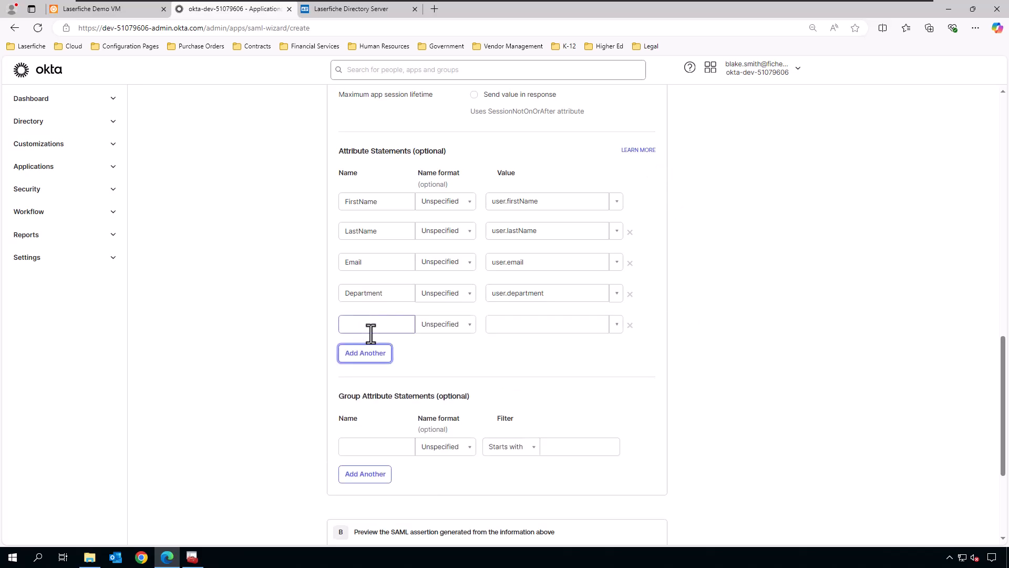
{"action": "left_click", "coordinate": [370, 330]}
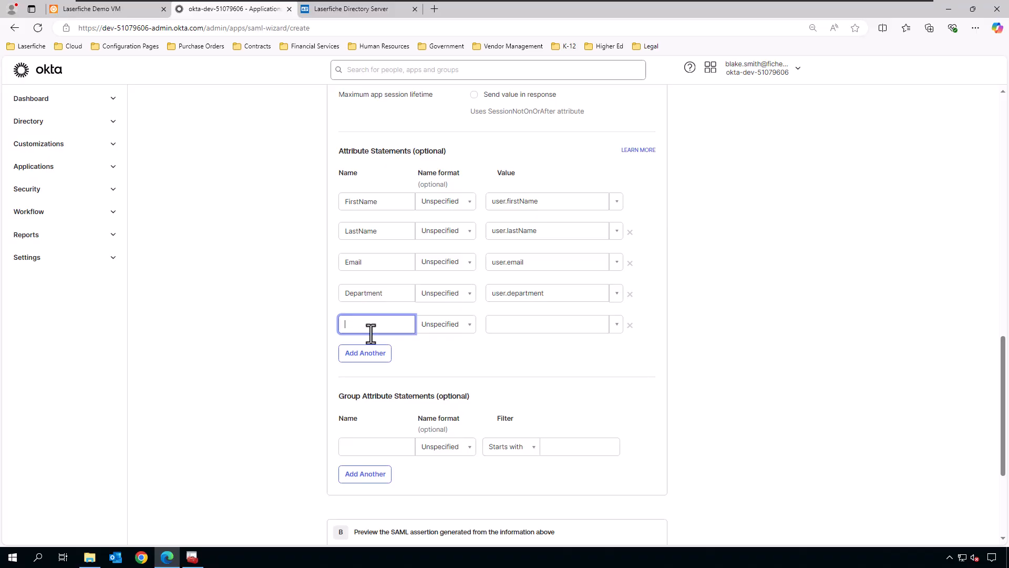
{"action": "type", "text": "DisplayName"}
{"action": "left_click", "coordinate": [599, 326]}
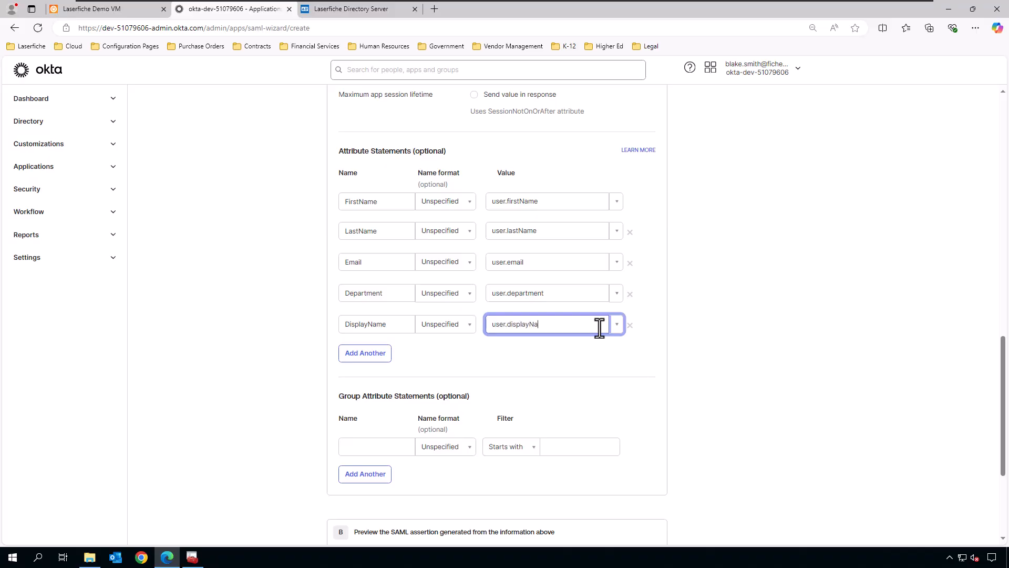
Step: Add an attribute statement named Title with the custom value user.title
{"action": "left_click", "coordinate": [372, 353]}
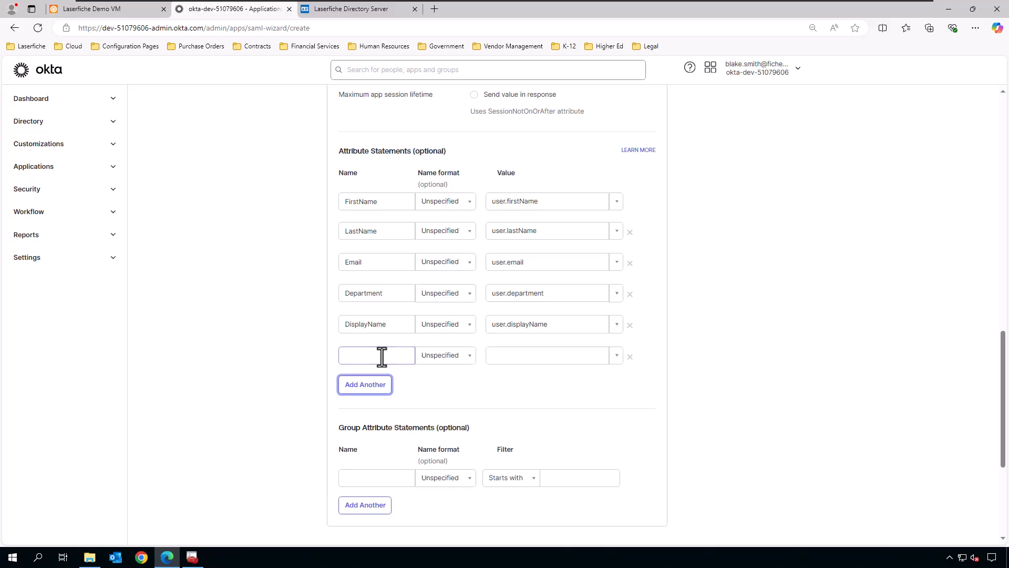
{"action": "left_click", "coordinate": [381, 356]}
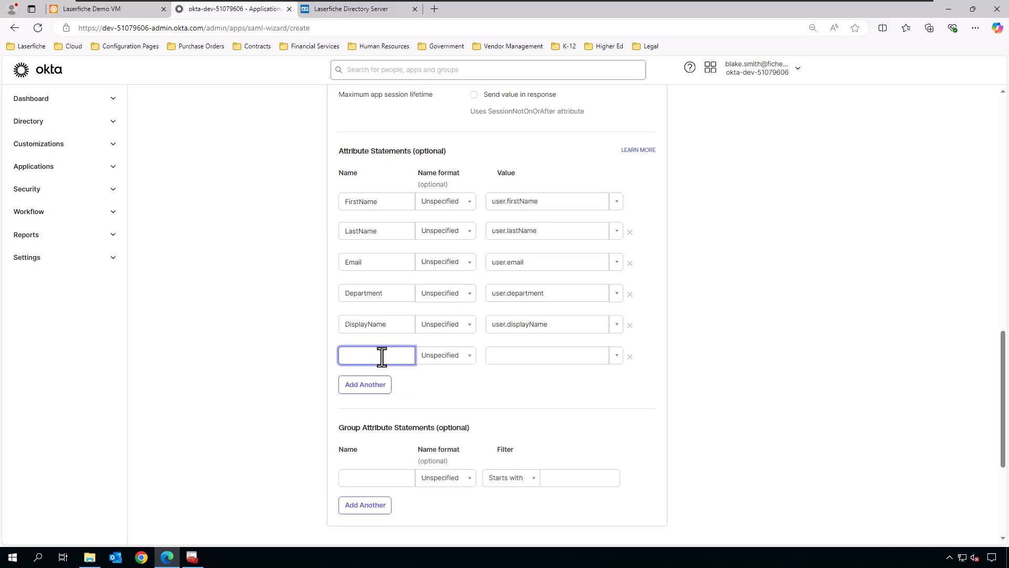
{"action": "type", "text": "Title"}
{"action": "key", "text": "Tab"}
{"action": "left_click", "coordinate": [506, 354]}
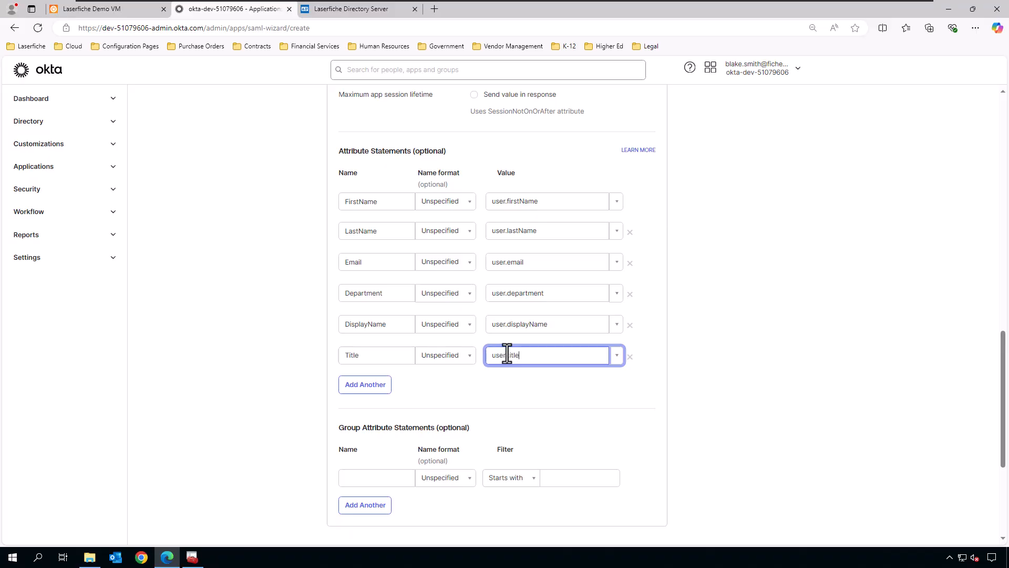
{"action": "left_click", "coordinate": [836, 299]}
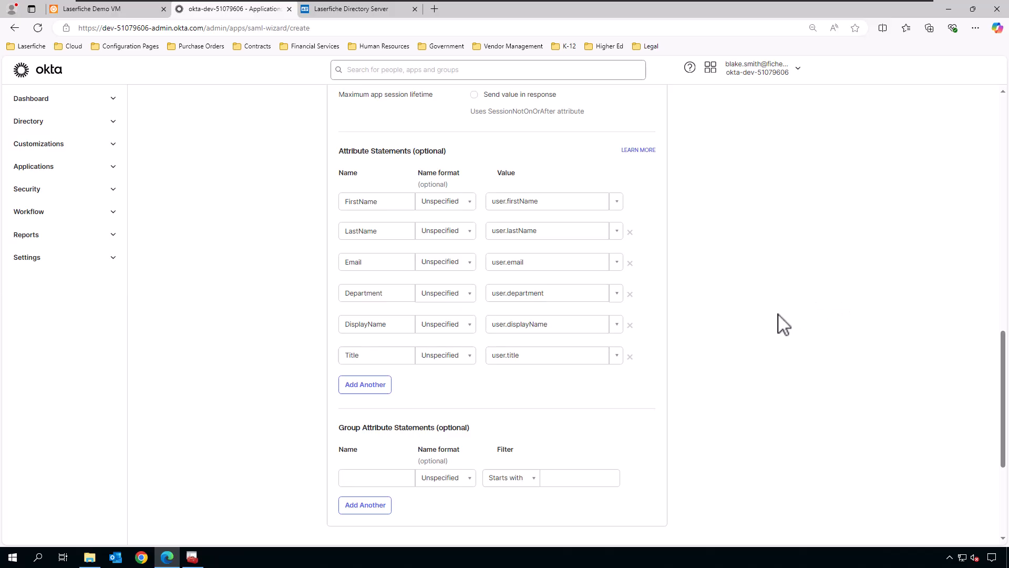
Step: Accept the SAML configuration and finish creating the integration, leaving the optional Okta Support feedback questions blank
{"action": "scroll", "coordinate": [783, 323], "scroll_direction": "down", "scroll_amount": 5}
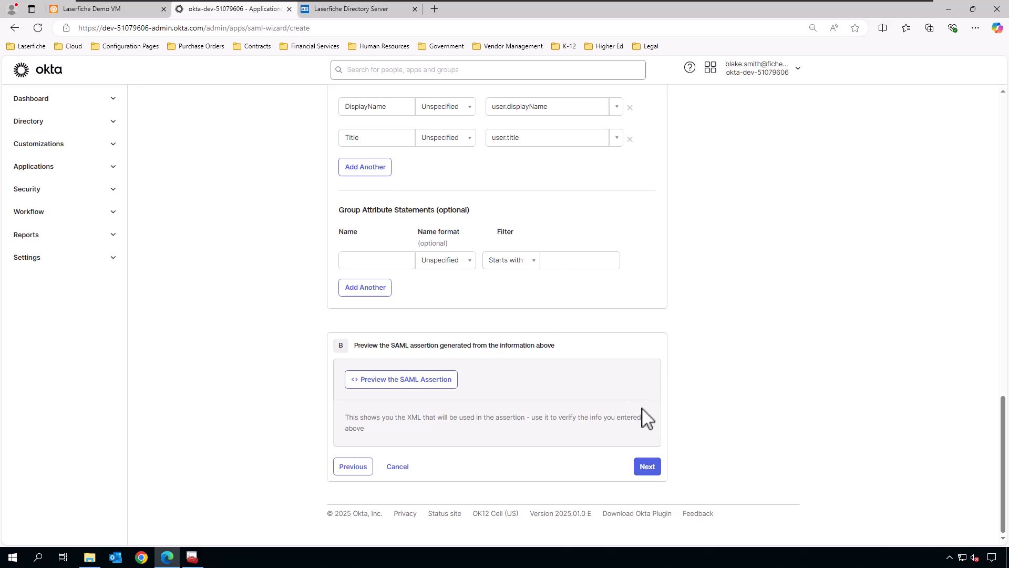
{"action": "left_click", "coordinate": [655, 467]}
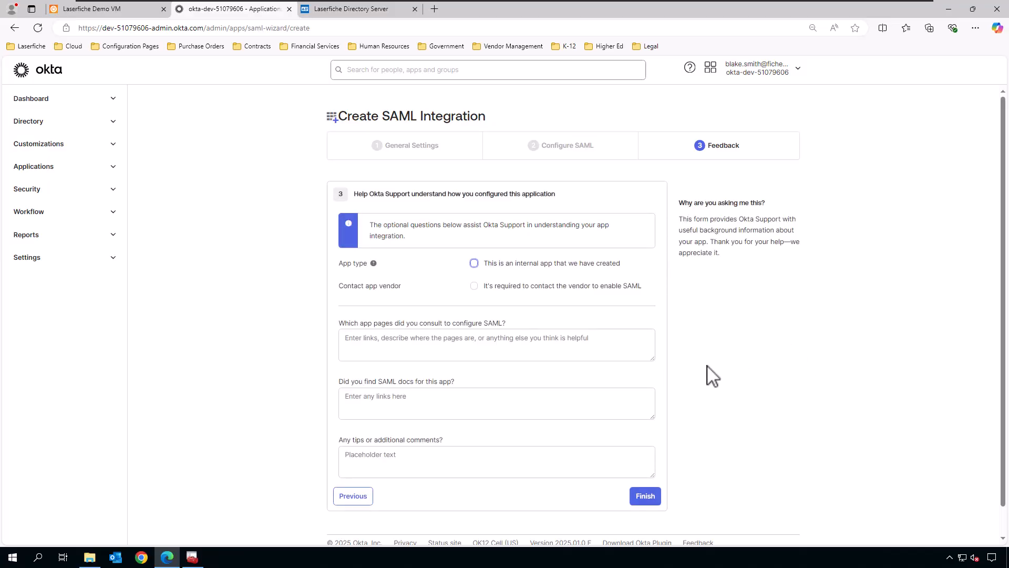
{"action": "left_click", "coordinate": [657, 501]}
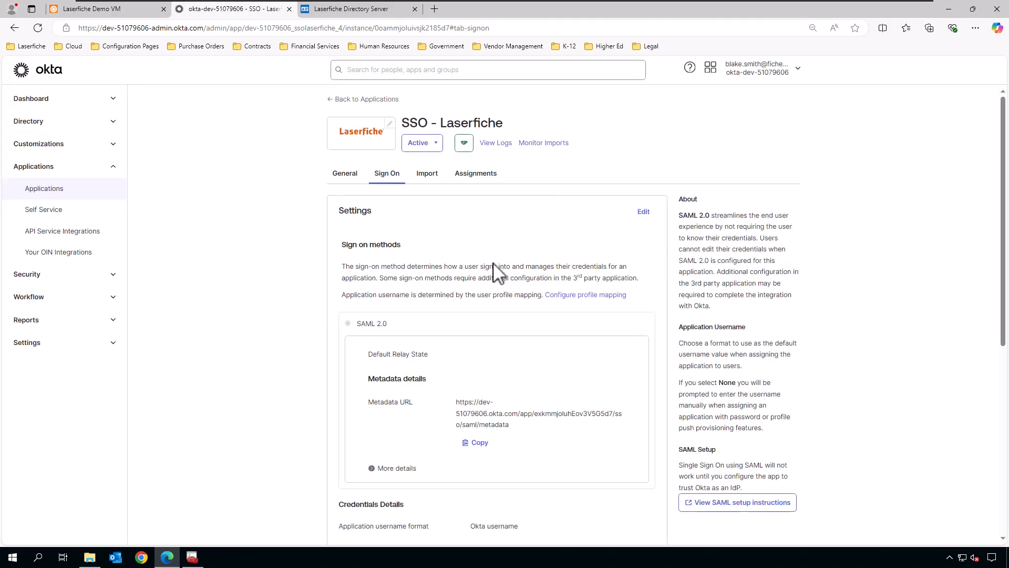
Step: Copy the metadata URL from the new app's SAML 2.0 sign-on settings and open it in a new browser tab
{"action": "scroll", "coordinate": [484, 269], "scroll_direction": "down", "scroll_amount": 1}
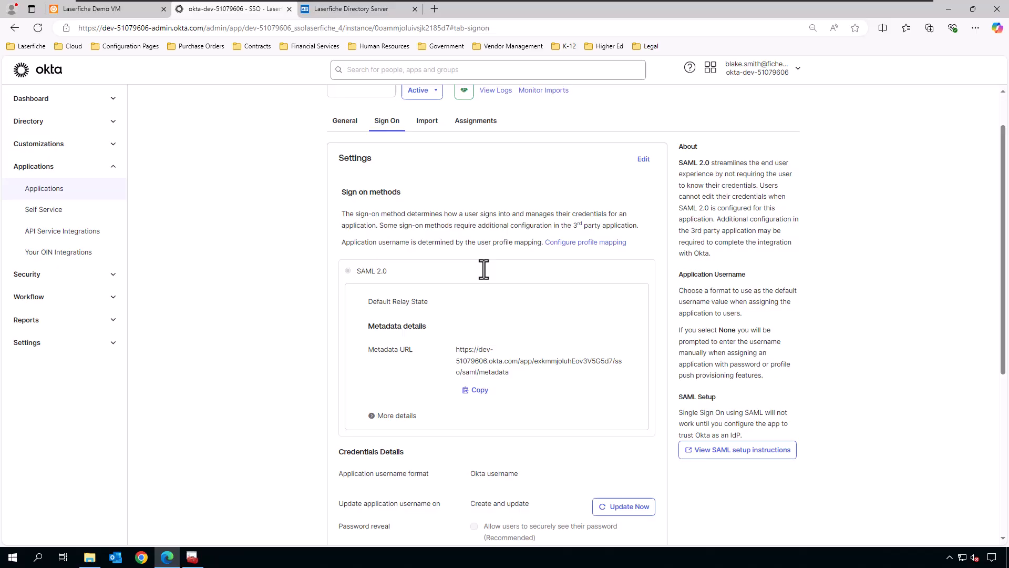
{"action": "scroll", "coordinate": [484, 270], "scroll_direction": "down", "scroll_amount": 1}
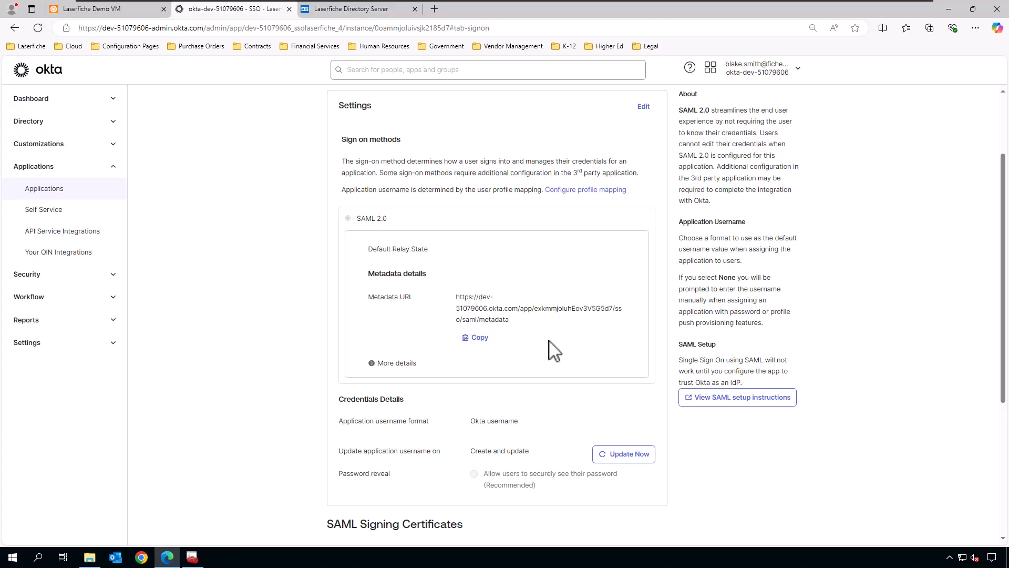
{"action": "left_click", "coordinate": [480, 338]}
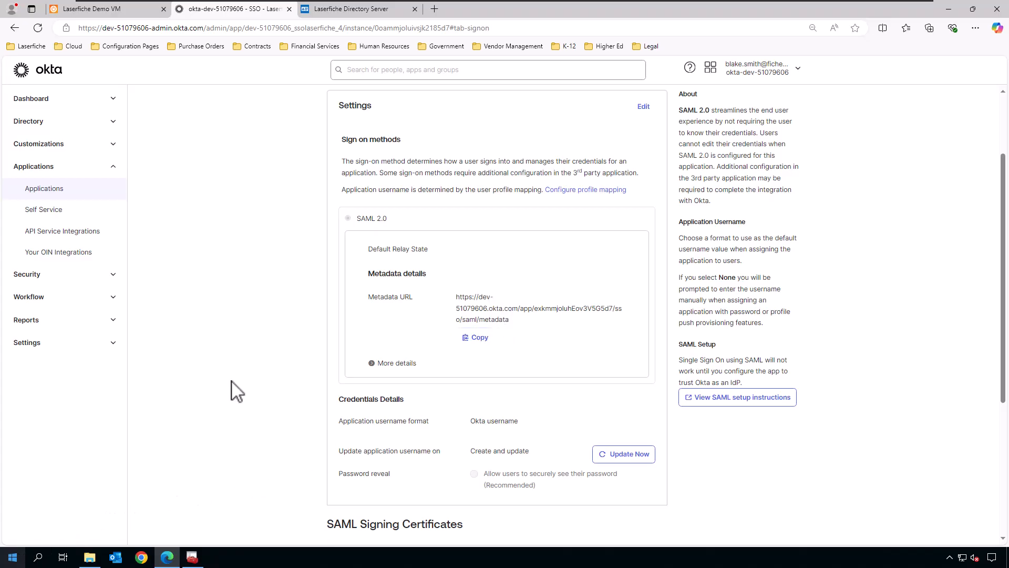
{"action": "left_click", "coordinate": [435, 10]}
{"action": "key", "text": "ctrl+v"}
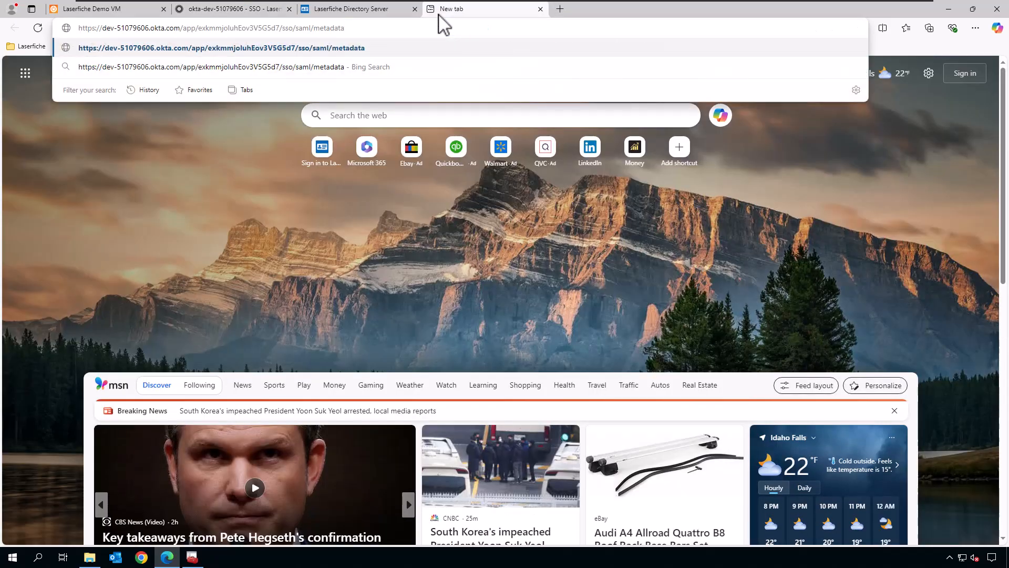
{"action": "key", "text": "Return"}
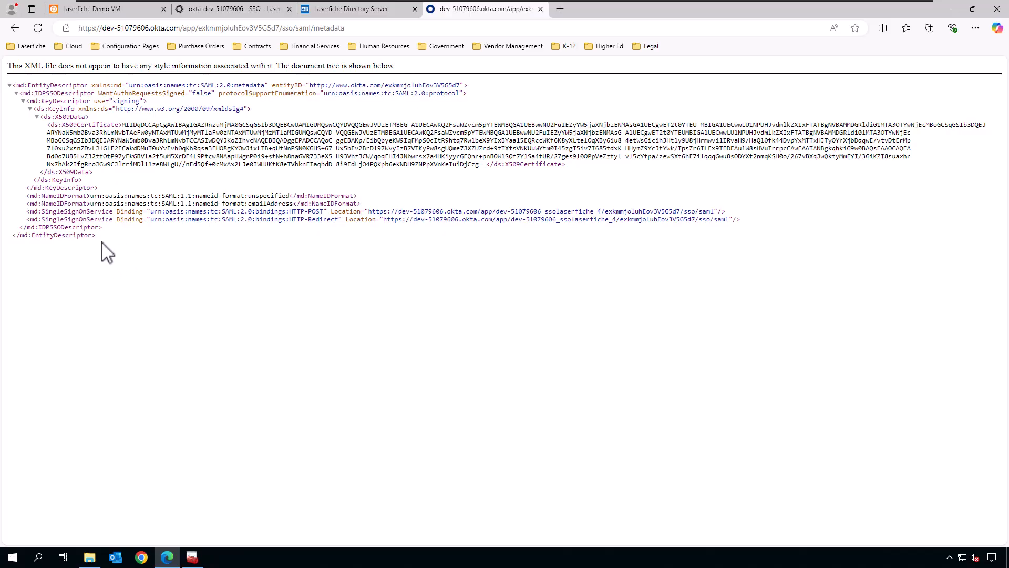
Step: Copy the entire metadata XML, from the opening to the closing EntityDescriptor tag, into a new Notepad document
{"action": "left_click_drag", "start_coordinate": [103, 243], "coordinate": [18, 89]}
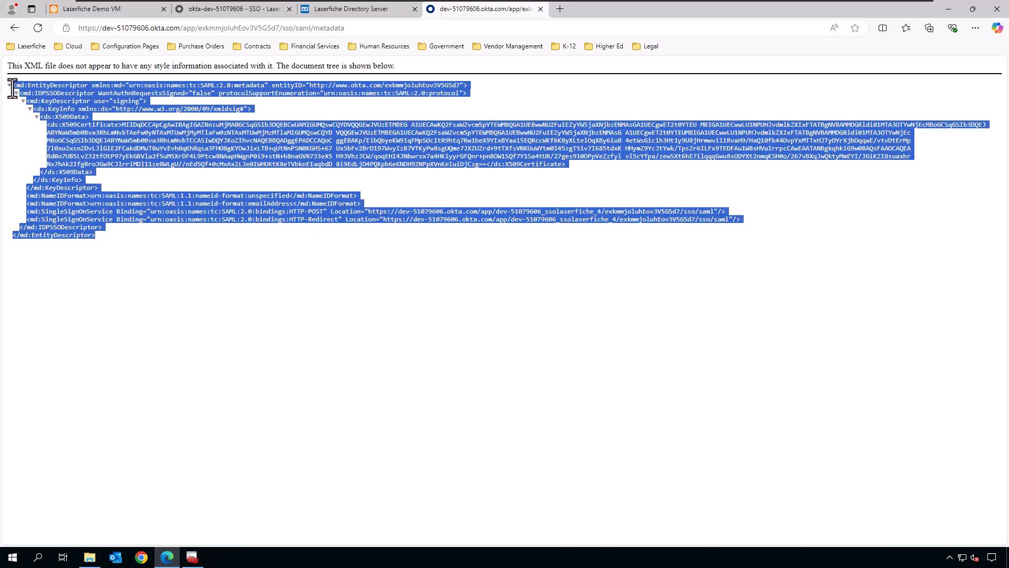
{"action": "right_click", "coordinate": [12, 88]}
{"action": "left_click", "coordinate": [45, 113]}
{"action": "left_click", "coordinate": [8, 562]}
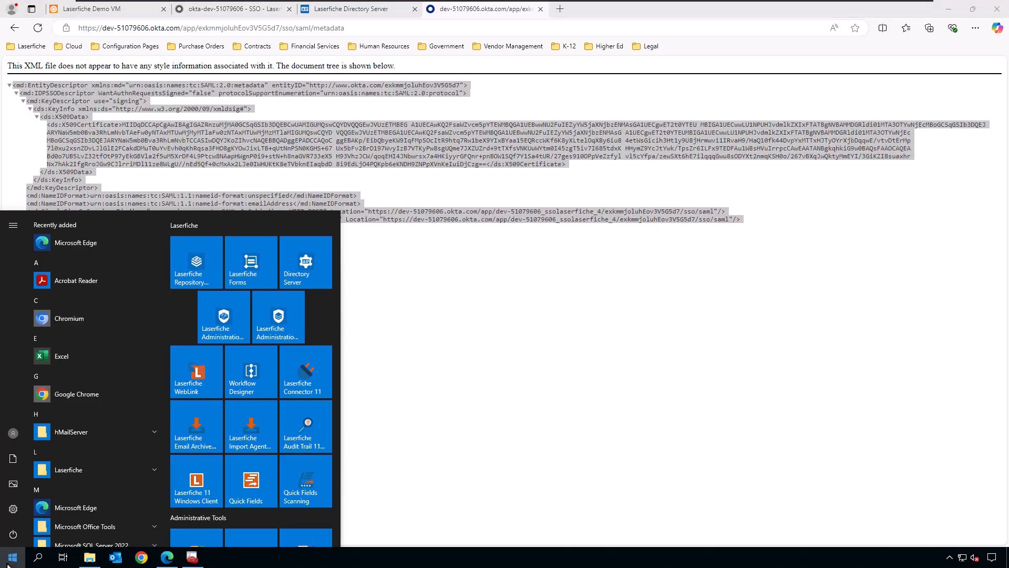
{"action": "type", "text": "notepad"}
{"action": "key", "text": "Return"}
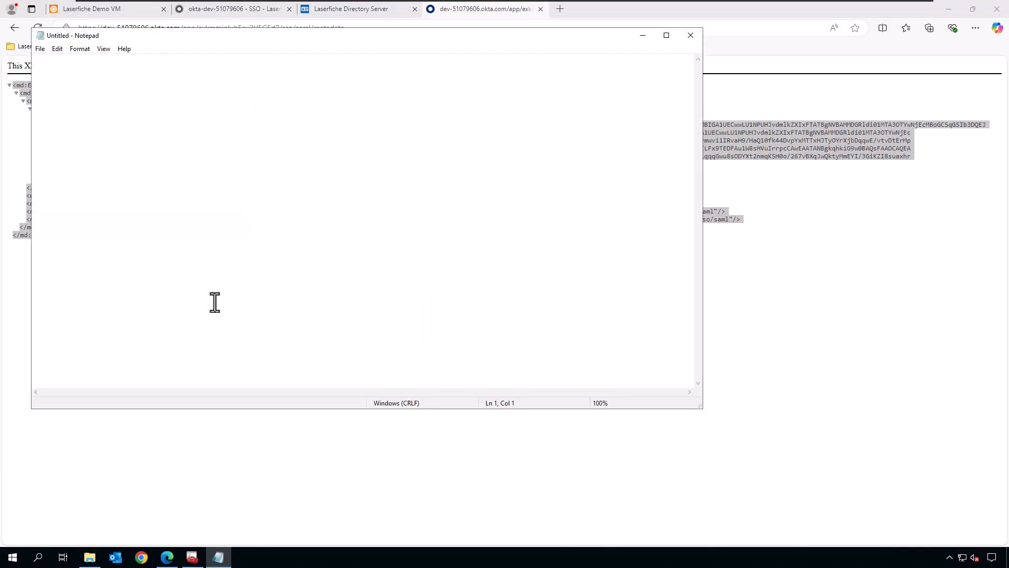
{"action": "key", "text": "ctrl+v"}
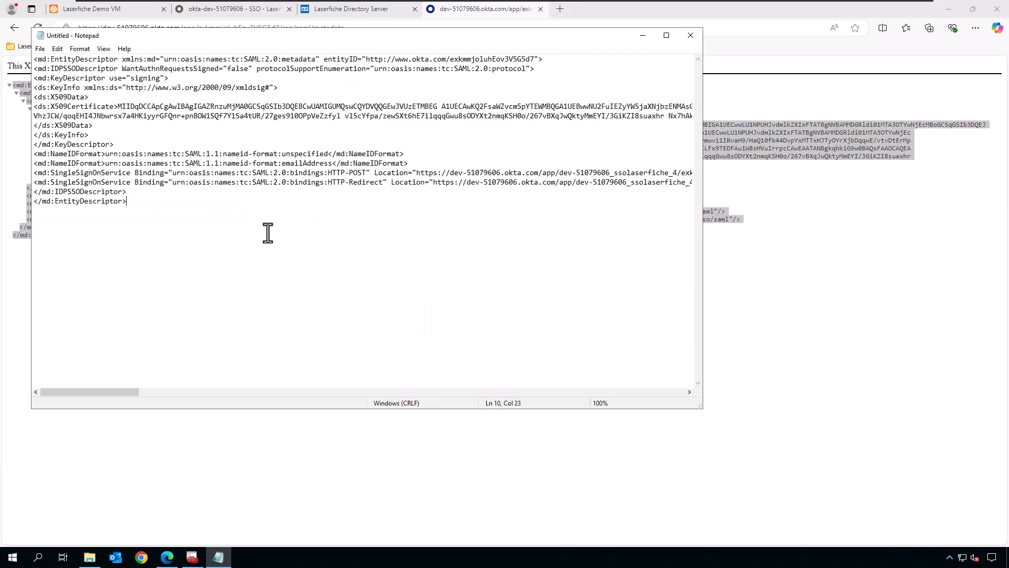
Step: Save the metadata document as Okta_idP_Metadata.xml in Downloads, and close both Notepad and the metadata browser tab
{"action": "left_click", "coordinate": [40, 48]}
{"action": "left_click", "coordinate": [59, 108]}
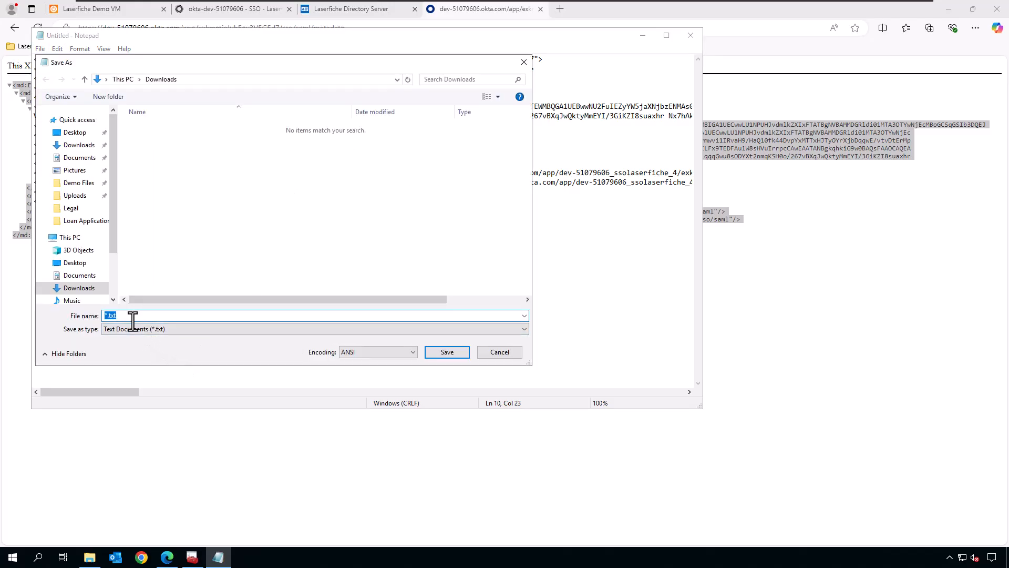
{"action": "type", "text": "Okta_idP_Metadata.xml"}
{"action": "key", "text": "Return"}
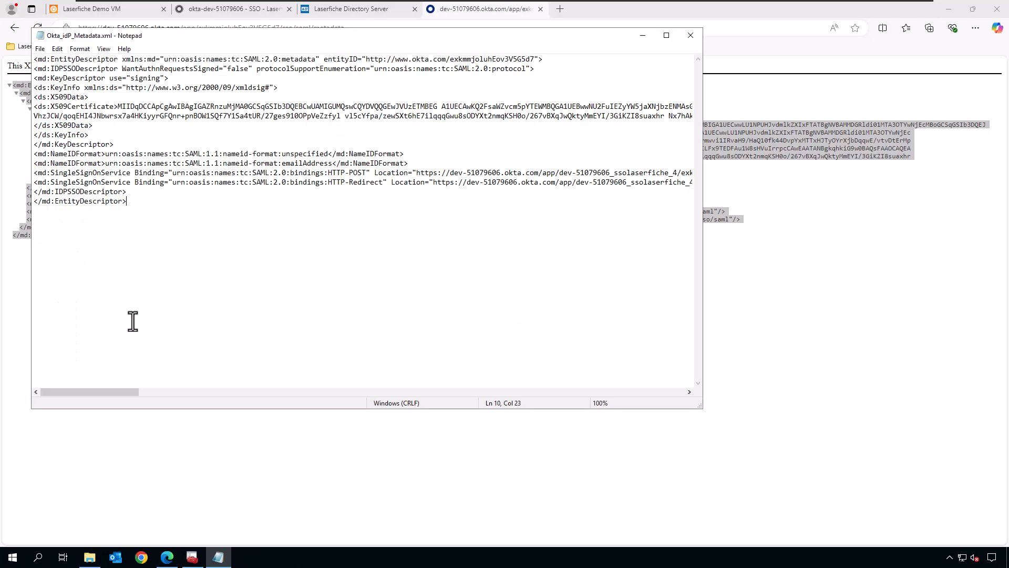
{"action": "left_click", "coordinate": [690, 35]}
{"action": "left_click", "coordinate": [540, 9]}
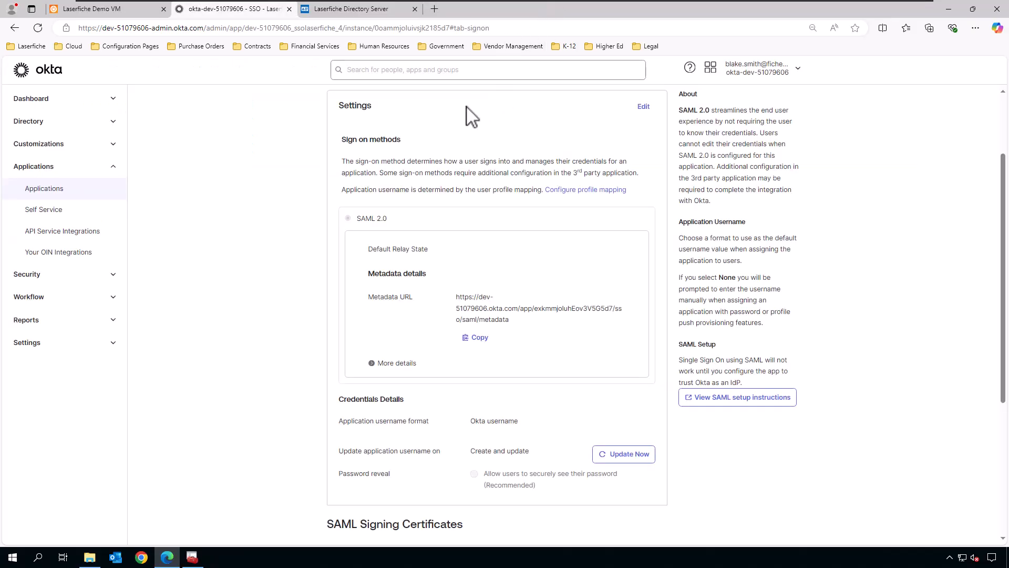
Step: Download the active SHA-2 SAML signing certificate of the SSO - Laserfiche app
{"action": "scroll", "coordinate": [260, 327], "scroll_direction": "down", "scroll_amount": 5}
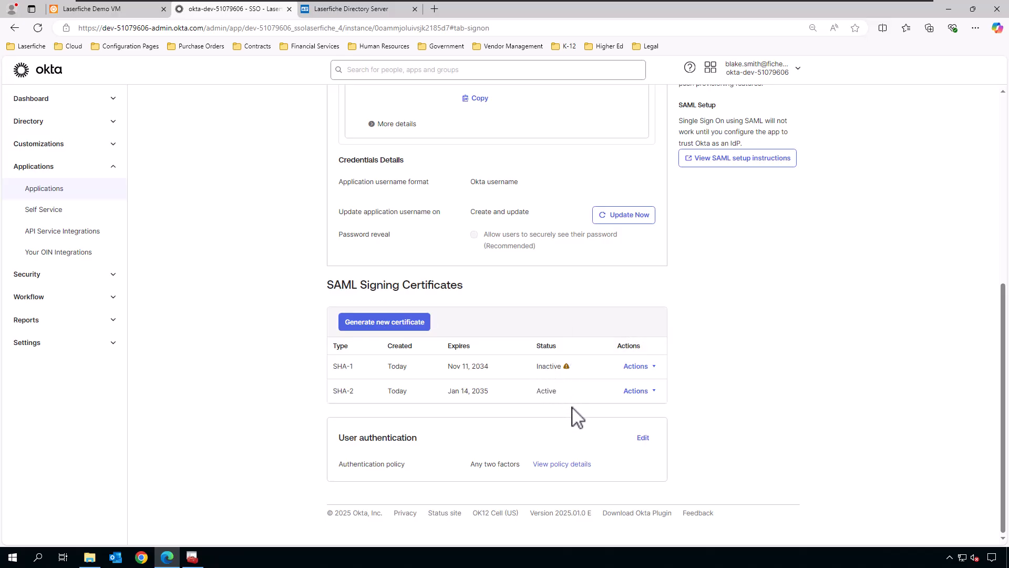
{"action": "left_click", "coordinate": [638, 391]}
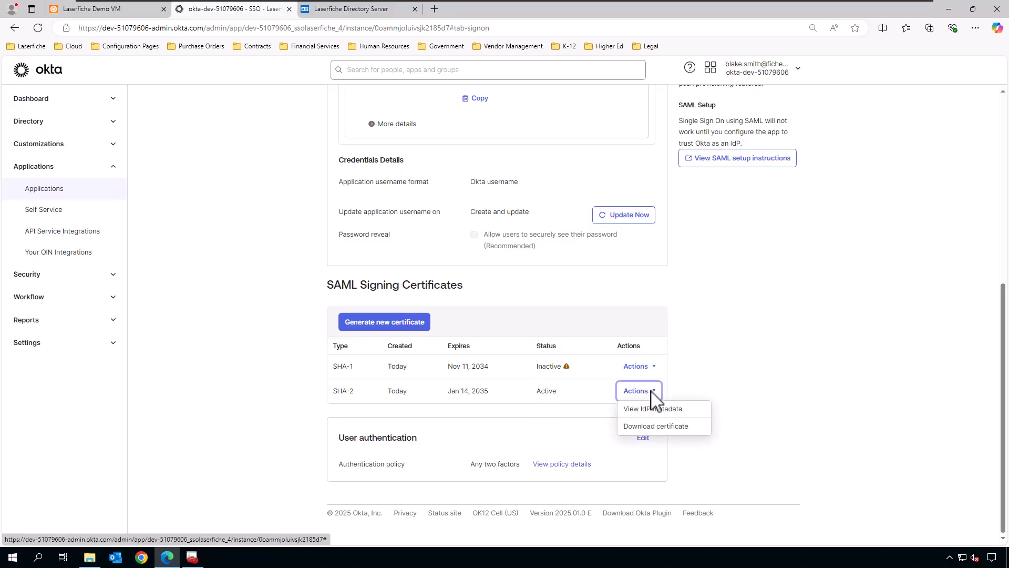
{"action": "left_click", "coordinate": [687, 432]}
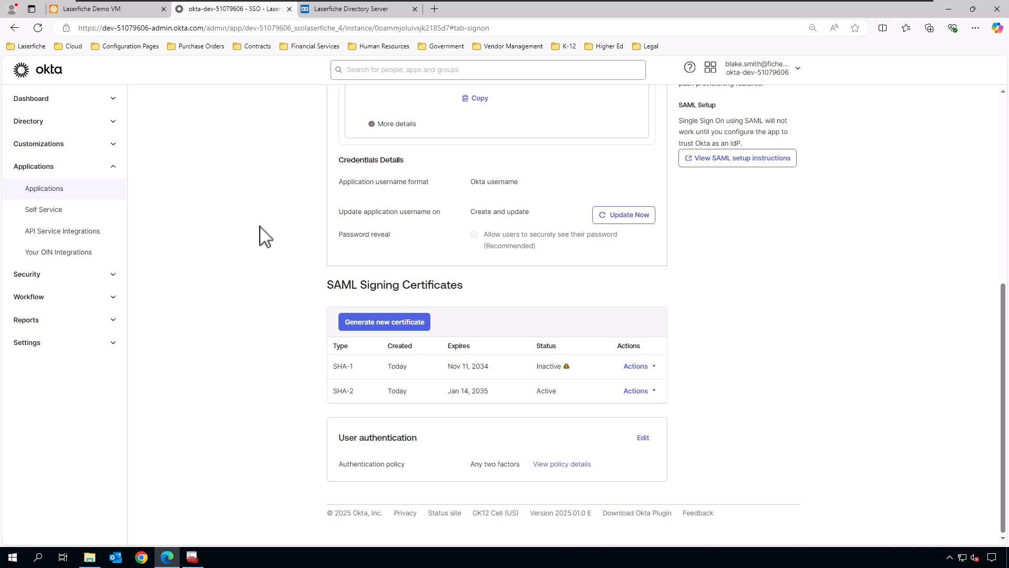
{"action": "scroll", "coordinate": [262, 237], "scroll_direction": "up", "scroll_amount": 7}
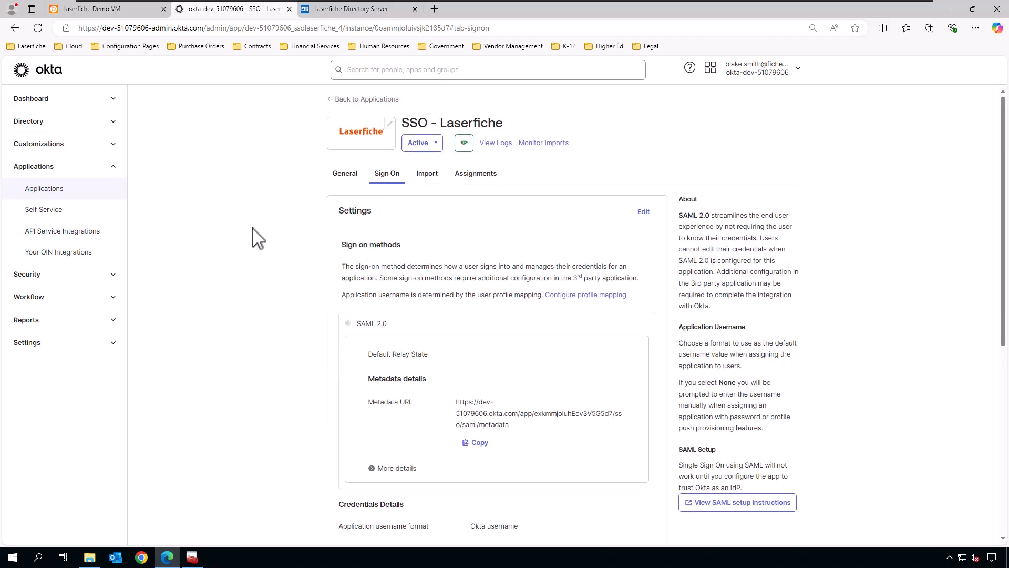
Step: In Laserfiche Directory Server, start a new identity provider named Okta of type SAML identity provider with SAML authentication enabled
{"action": "left_click", "coordinate": [360, 12]}
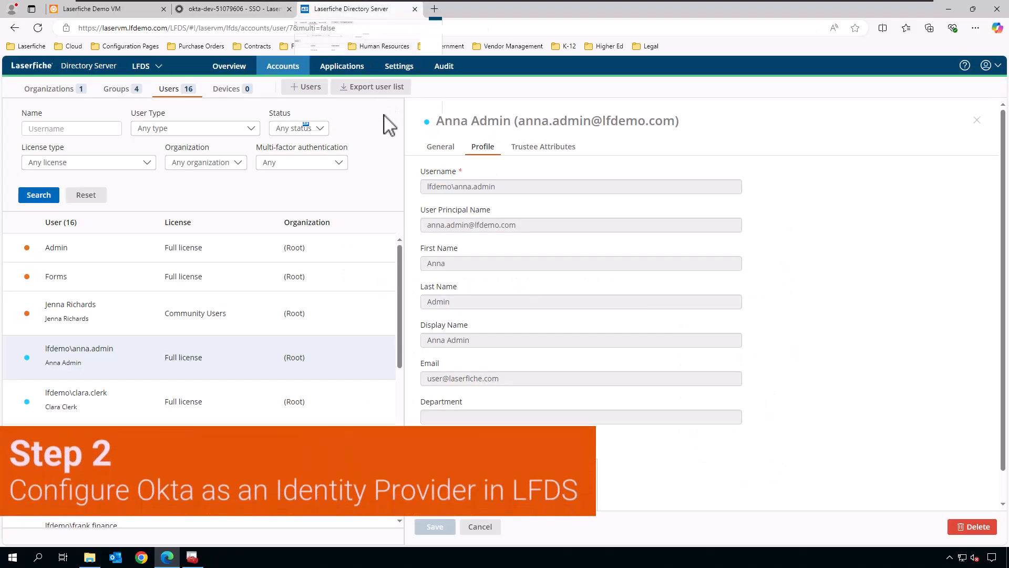
{"action": "left_click", "coordinate": [399, 66]}
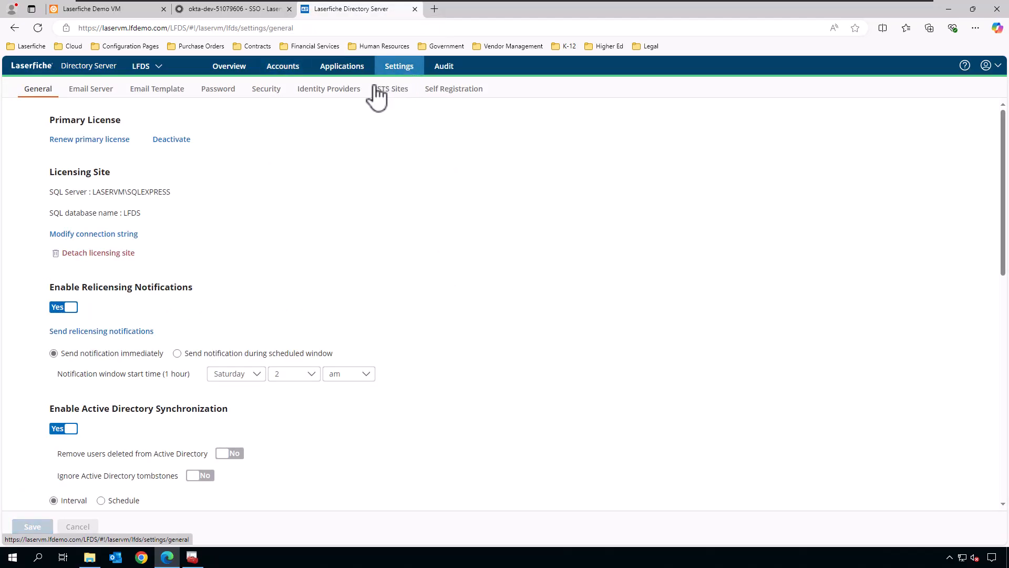
{"action": "left_click", "coordinate": [343, 92]}
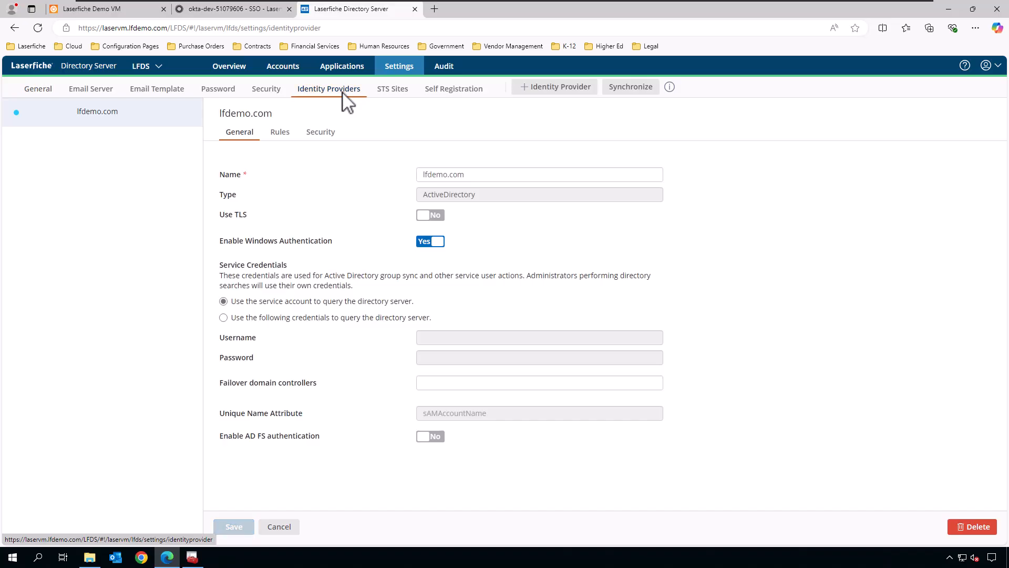
{"action": "left_click", "coordinate": [558, 89]}
{"action": "left_click", "coordinate": [177, 146]}
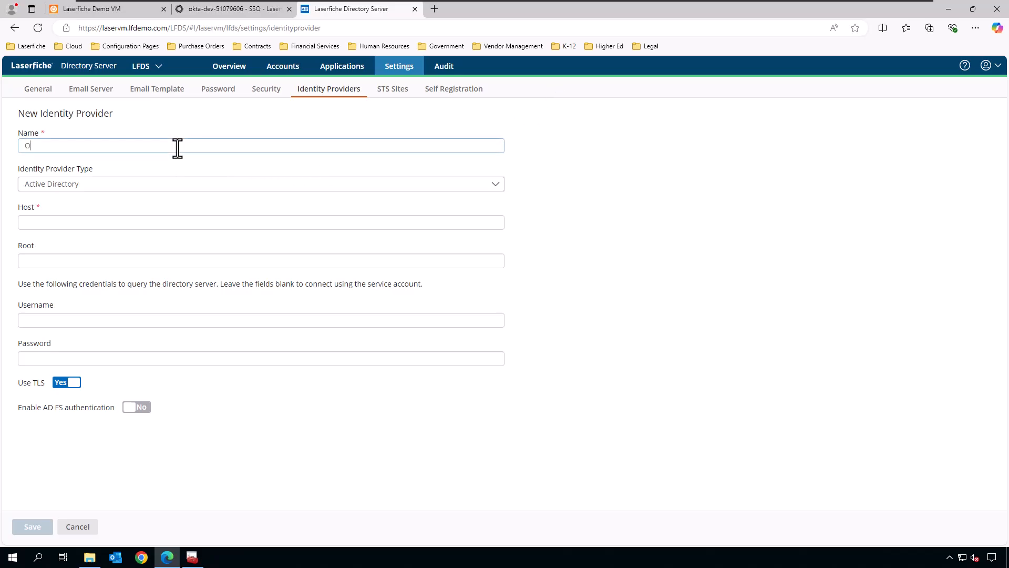
{"action": "left_click", "coordinate": [140, 185]}
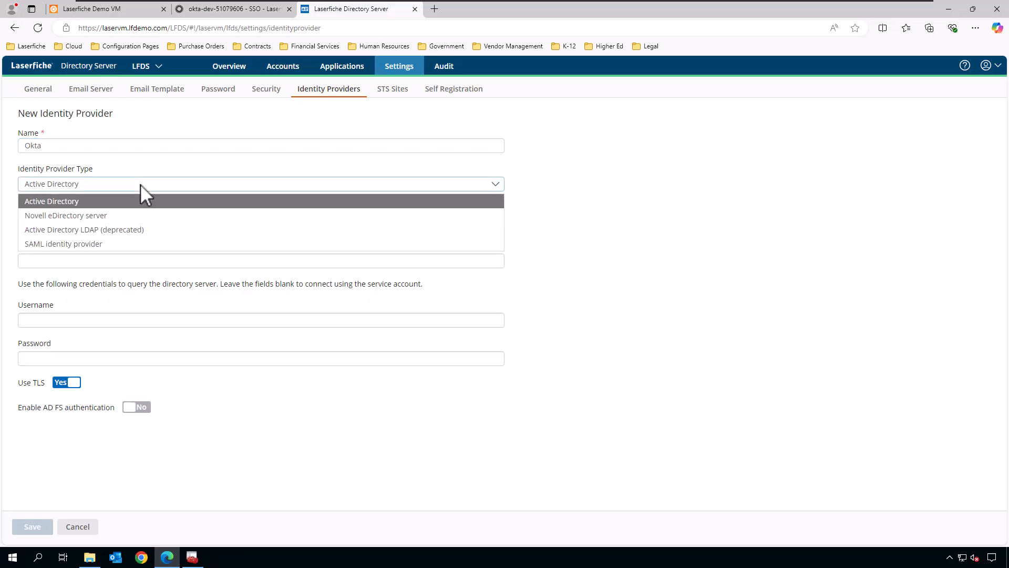
{"action": "left_click", "coordinate": [106, 243]}
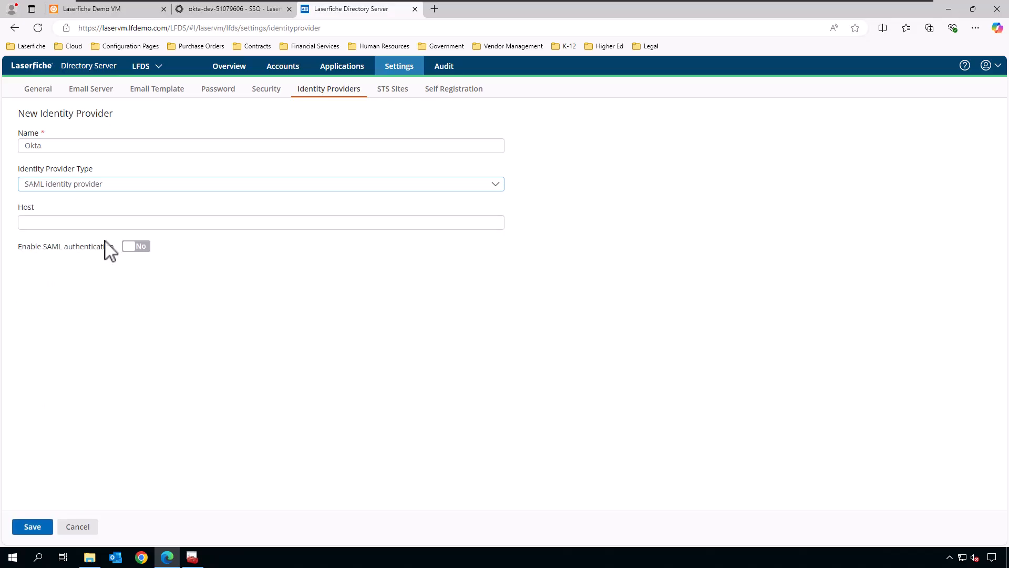
{"action": "left_click", "coordinate": [139, 248]}
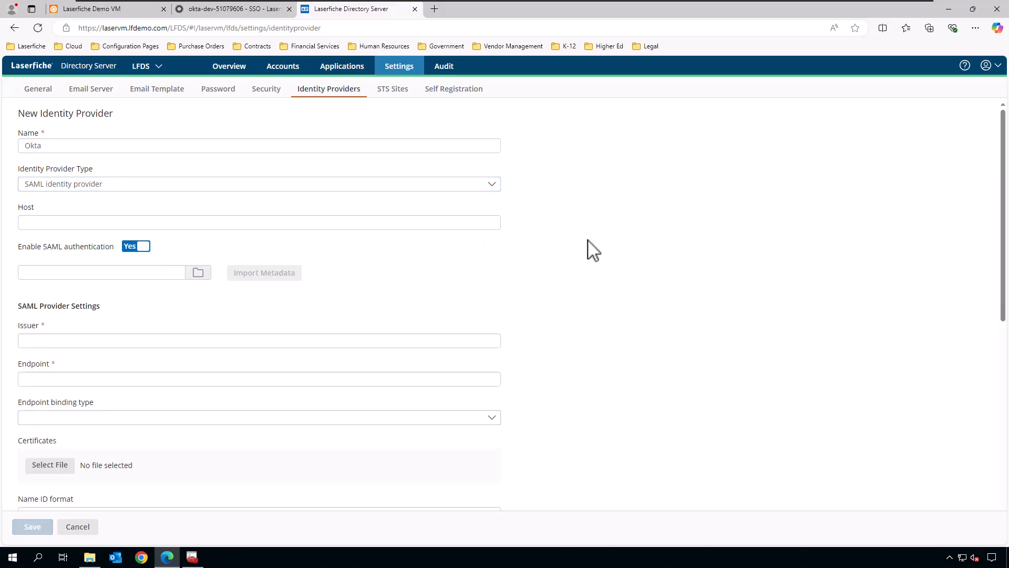
Step: Import the SAML provider settings from Okta_idP_Metadata.xml in the Downloads folder
{"action": "scroll", "coordinate": [593, 250], "scroll_direction": "down", "scroll_amount": 1}
{"action": "scroll", "coordinate": [593, 250], "scroll_direction": "down", "scroll_amount": 1}
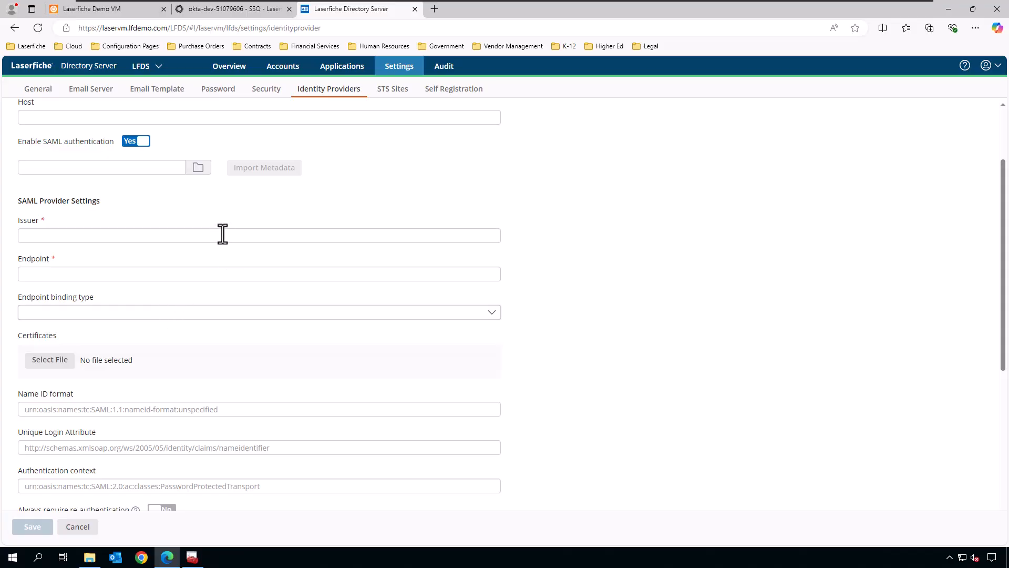
{"action": "left_click", "coordinate": [203, 169]}
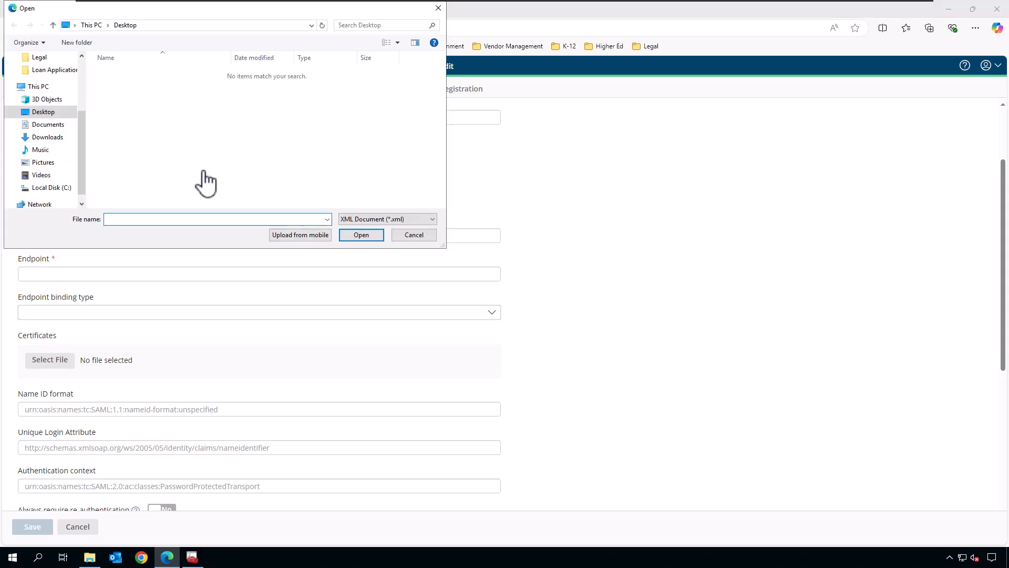
{"action": "left_click", "coordinate": [352, 219]}
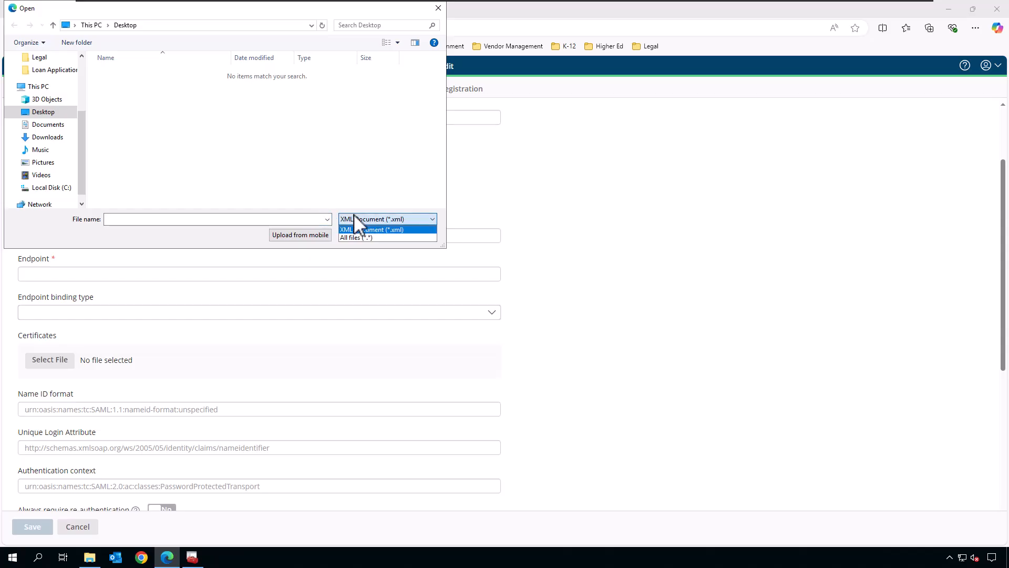
{"action": "left_click", "coordinate": [59, 138]}
{"action": "left_click", "coordinate": [166, 79]}
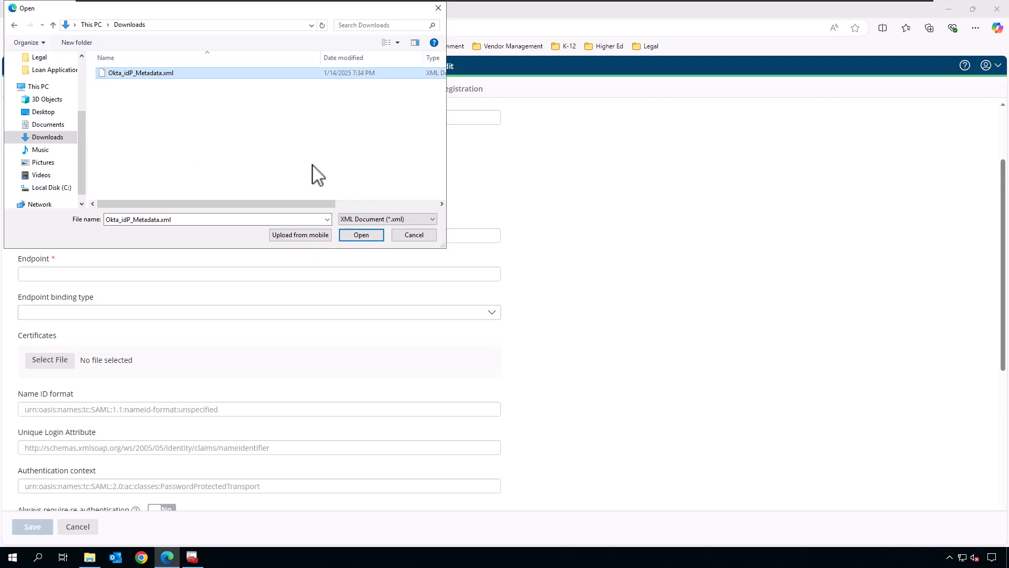
{"action": "left_click", "coordinate": [370, 238]}
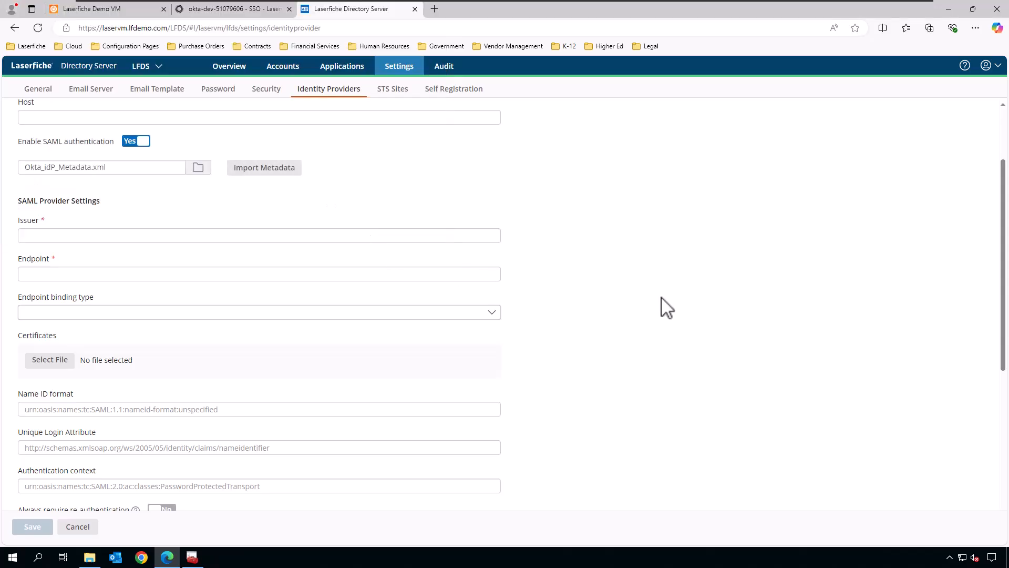
{"action": "left_click", "coordinate": [271, 172]}
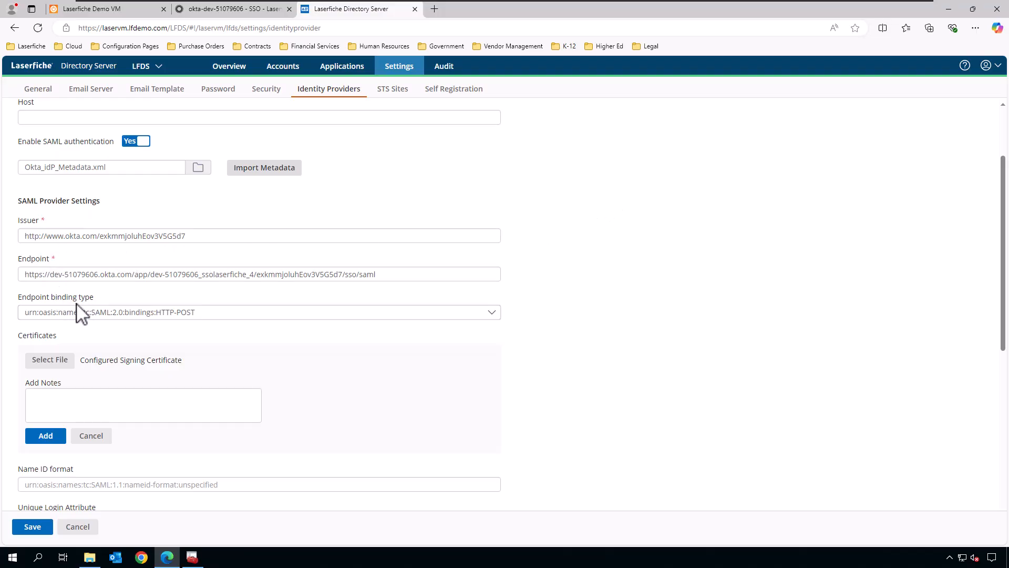
Step: Leave the remaining SAML, single logout and signed request settings at their defaults and save the Okta identity provider
{"action": "scroll", "coordinate": [572, 256], "scroll_direction": "down", "scroll_amount": 3}
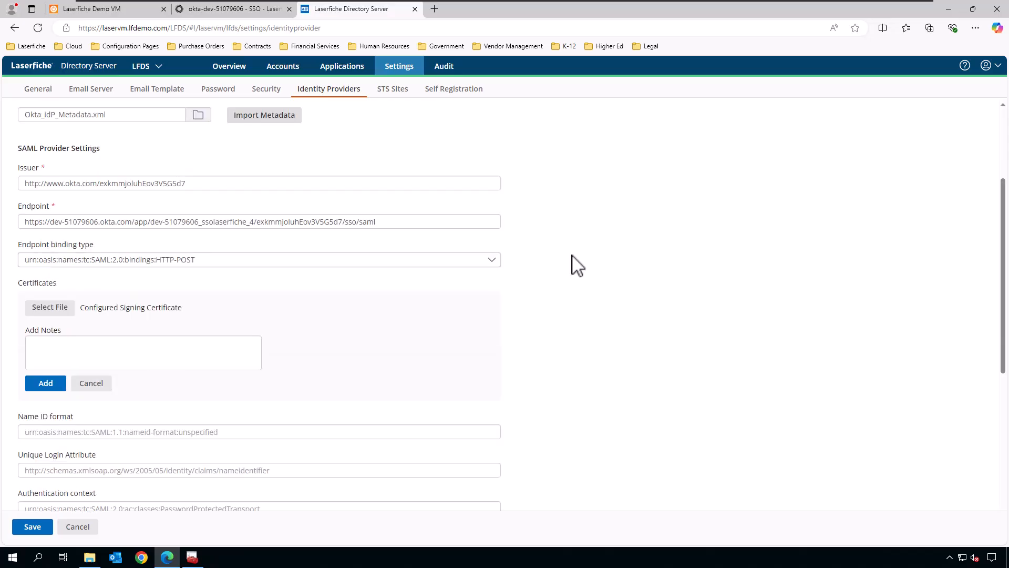
{"action": "scroll", "coordinate": [577, 266], "scroll_direction": "down", "scroll_amount": 1}
{"action": "scroll", "coordinate": [577, 265], "scroll_direction": "down", "scroll_amount": 3}
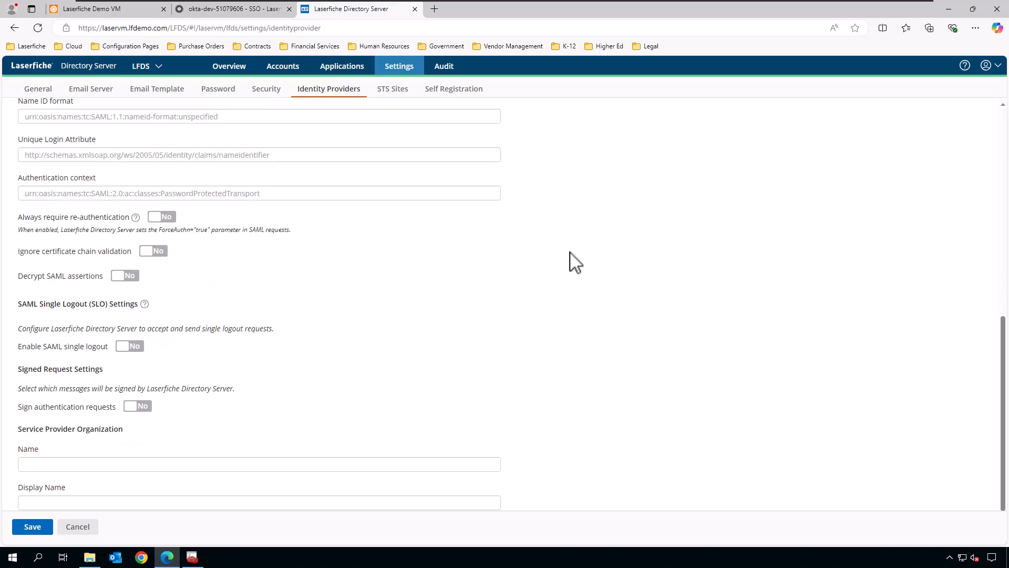
{"action": "scroll", "coordinate": [575, 262], "scroll_direction": "down", "scroll_amount": 1}
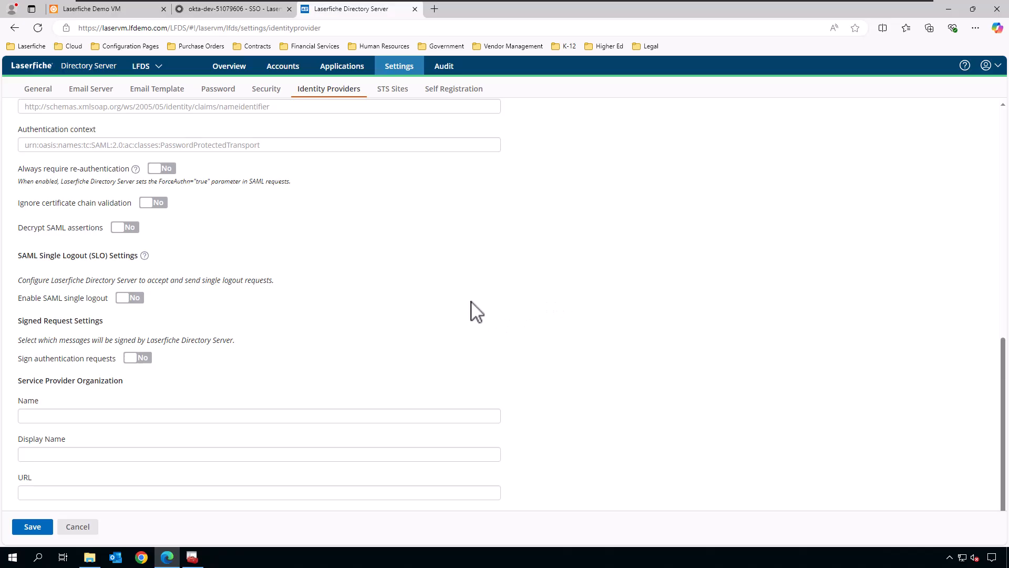
{"action": "left_click", "coordinate": [32, 528]}
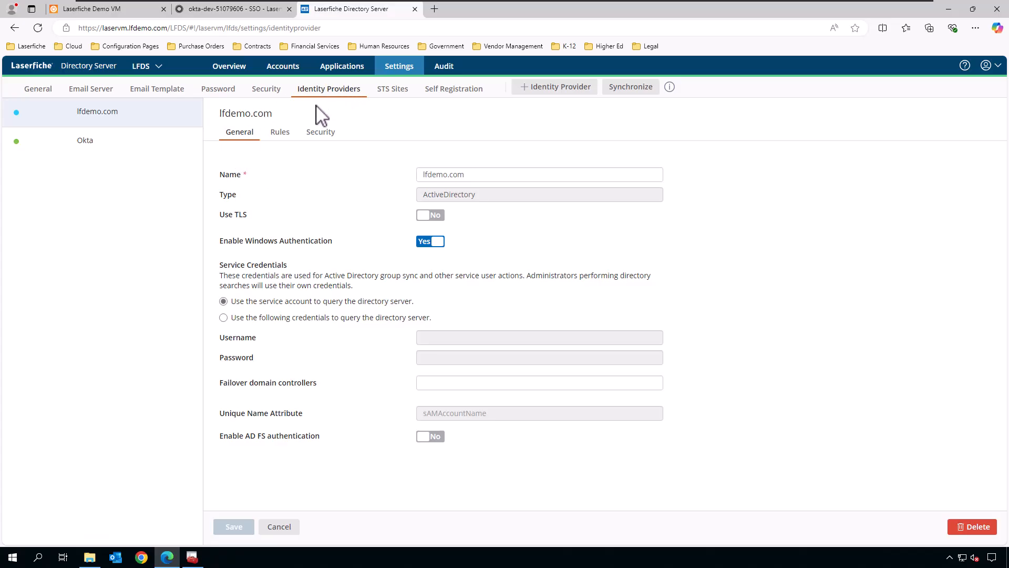
Step: In the Okta provider's claim mappings, set Email to Email, First Name to FirstName and Last Name to LastName
{"action": "left_click", "coordinate": [95, 156]}
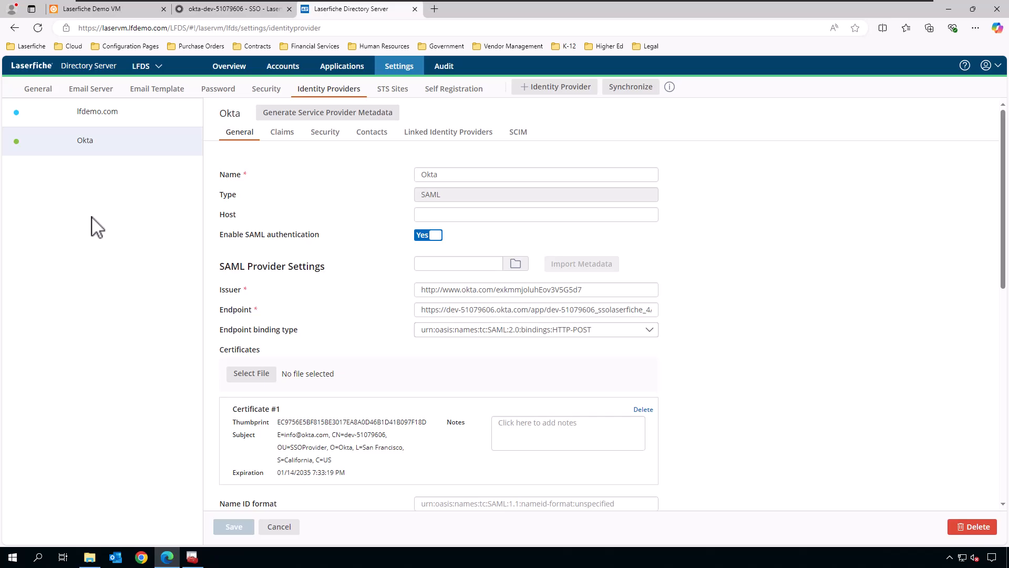
{"action": "left_click", "coordinate": [287, 136]}
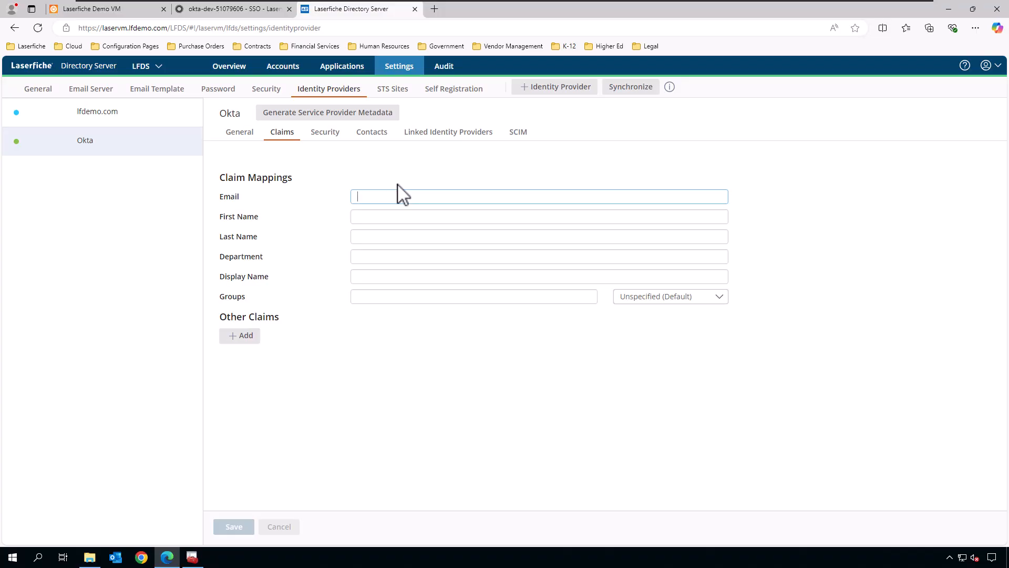
{"action": "type", "text": "Email"}
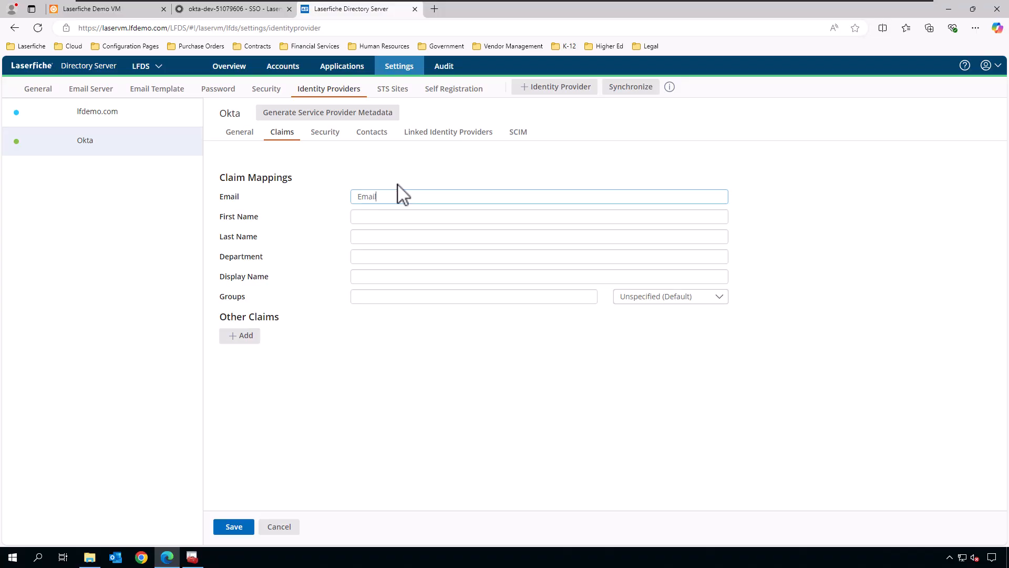
{"action": "key", "text": "Tab"}
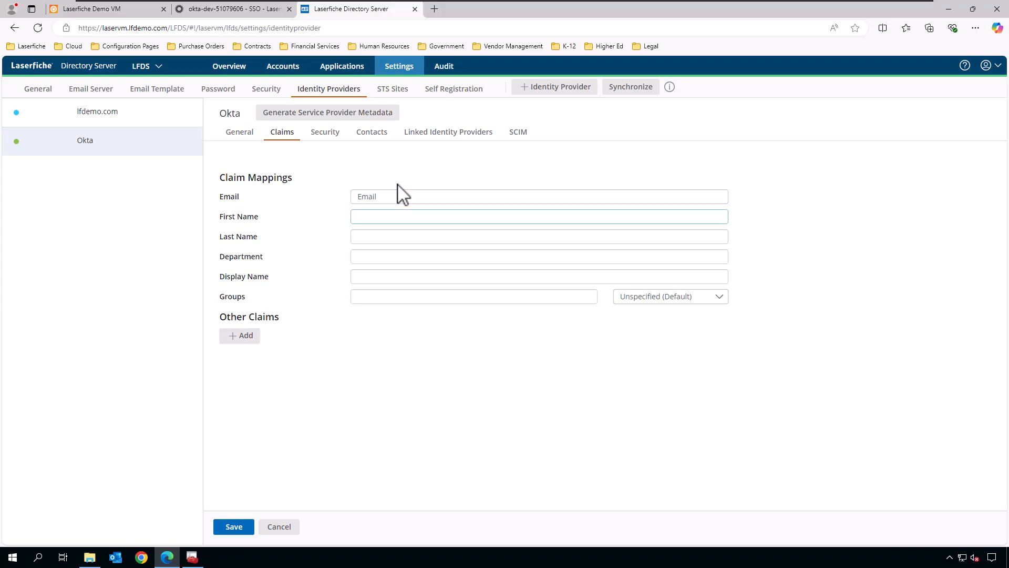
{"action": "type", "text": "FirstName"}
{"action": "key", "text": "Tab"}
{"action": "type", "text": "Last"}
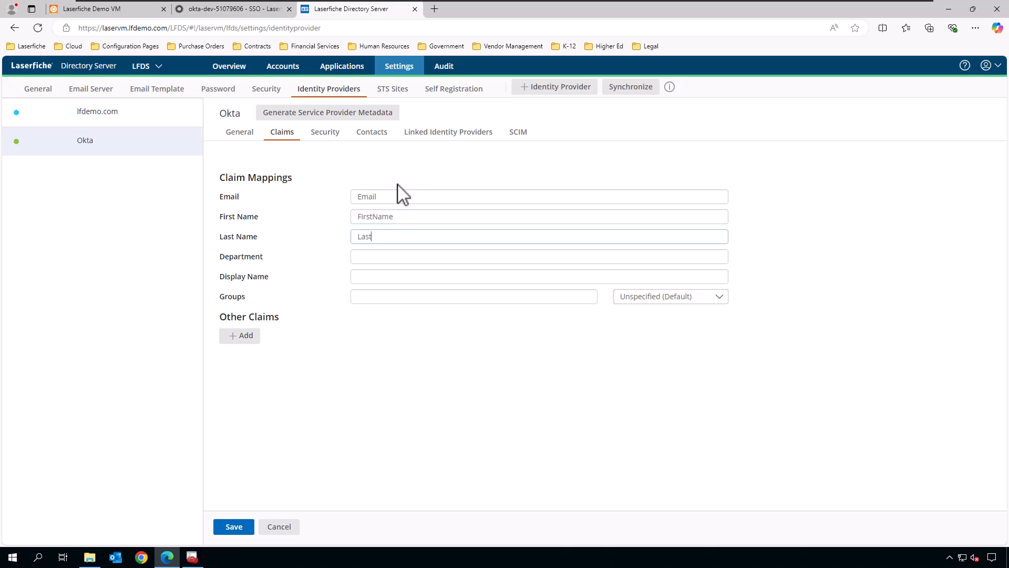
{"action": "type", "text": "Name"}
Step: Map the Department claim to Department and Display Name to DisplayName, and save the claim mappings
{"action": "key", "text": "Tab"}
{"action": "type", "text": "Dep"}
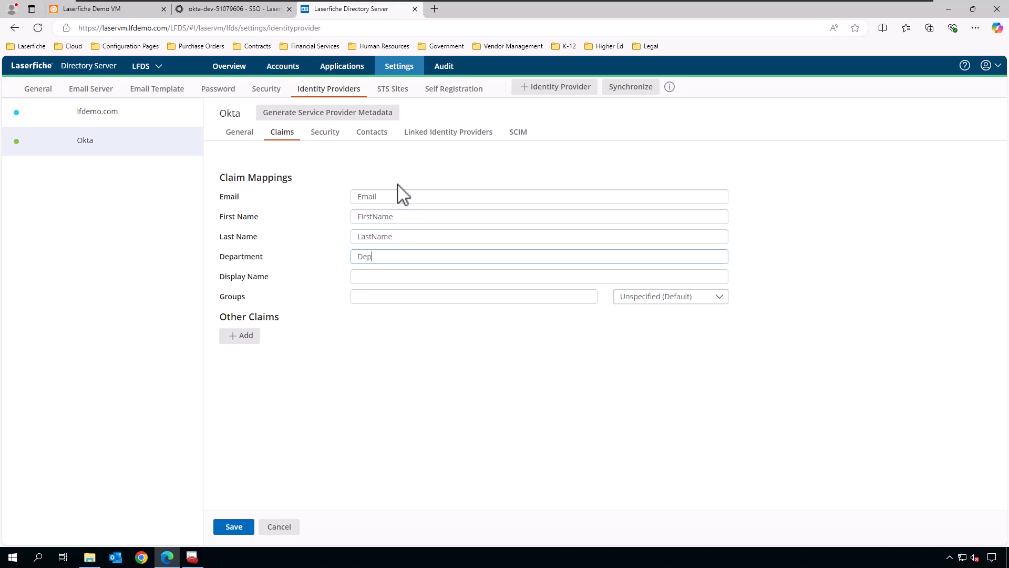
{"action": "type", "text": "artment"}
{"action": "key", "text": "Tab"}
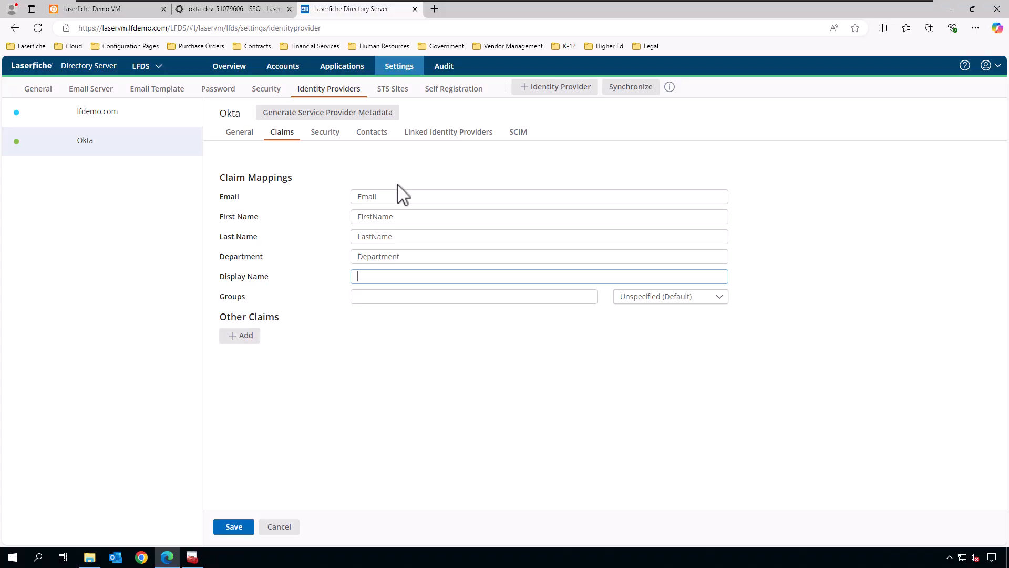
{"action": "type", "text": "DisplayName"}
{"action": "left_click", "coordinate": [244, 533]}
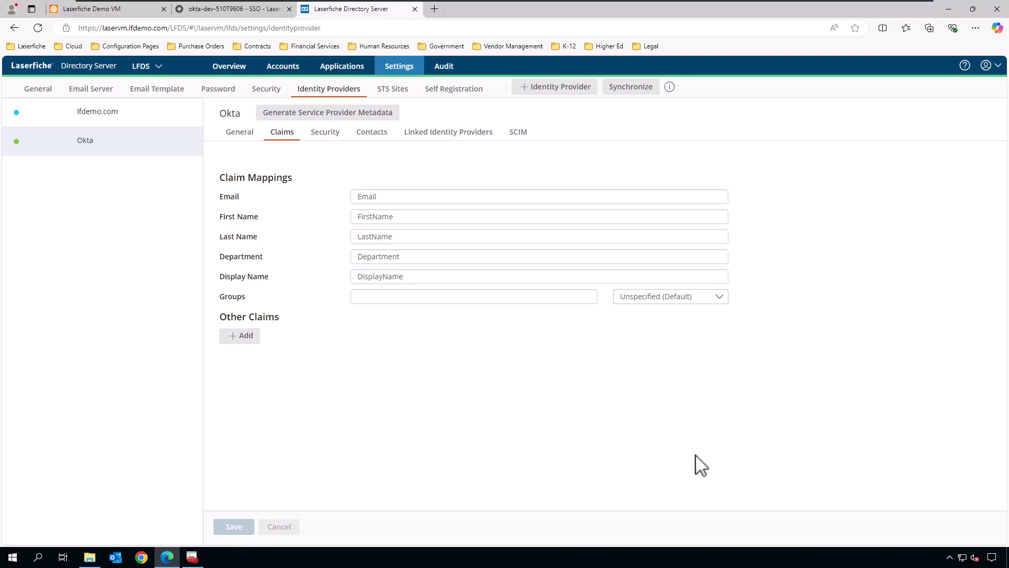
Step: Switch to the Certificates console and start importing a certificate into the local computer's Trusted Root Certification Authorities store
{"action": "left_click", "coordinate": [241, 139]}
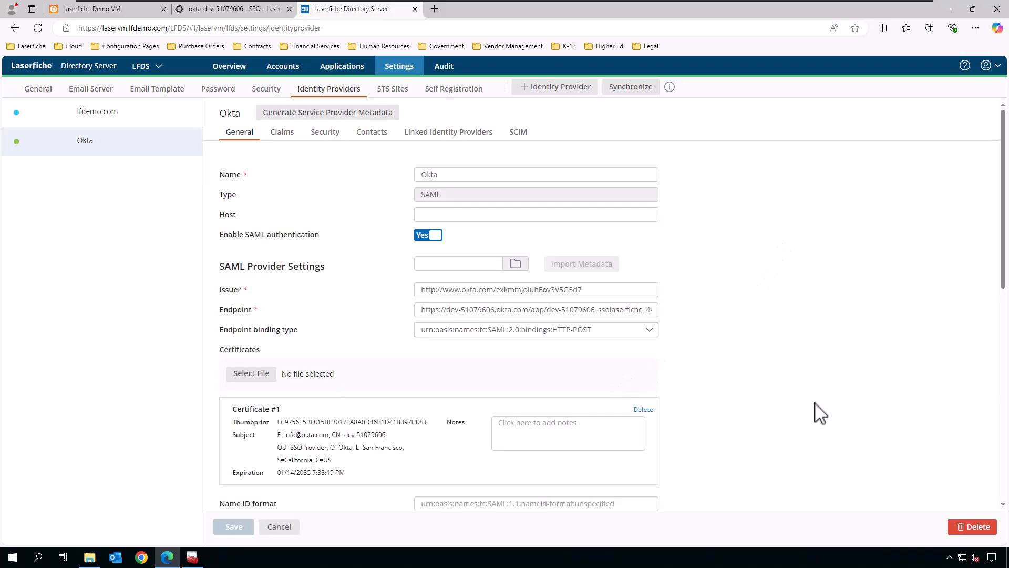
{"action": "left_click", "coordinate": [193, 558]}
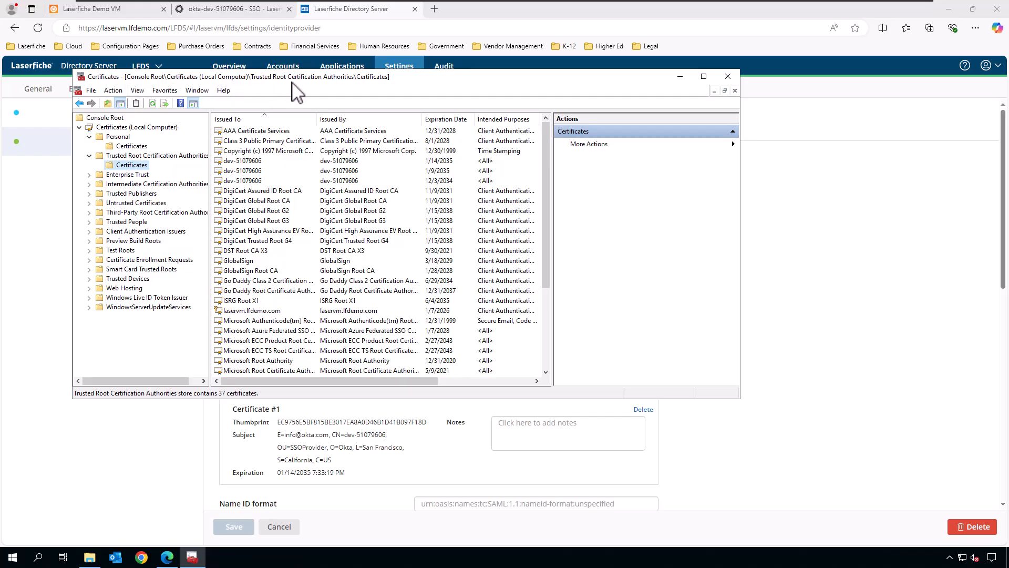
{"action": "right_click", "coordinate": [133, 169]}
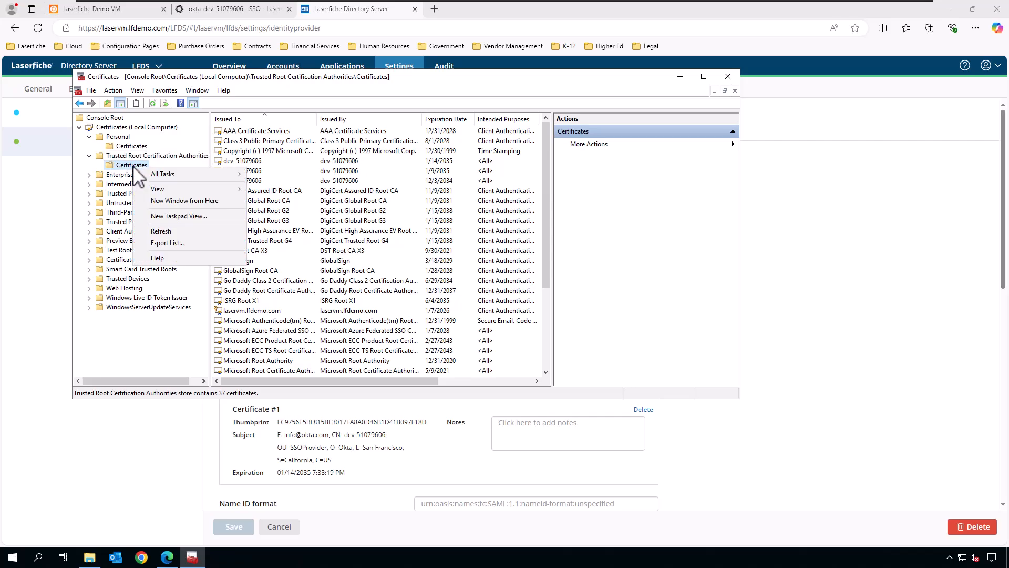
{"action": "mouse_move", "coordinate": [175, 178]}
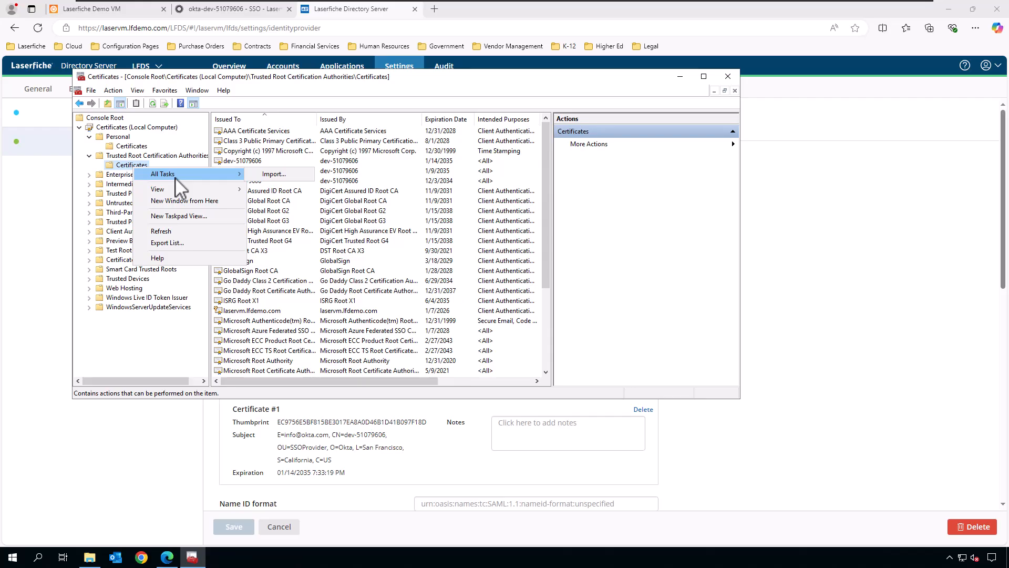
{"action": "left_click", "coordinate": [295, 184]}
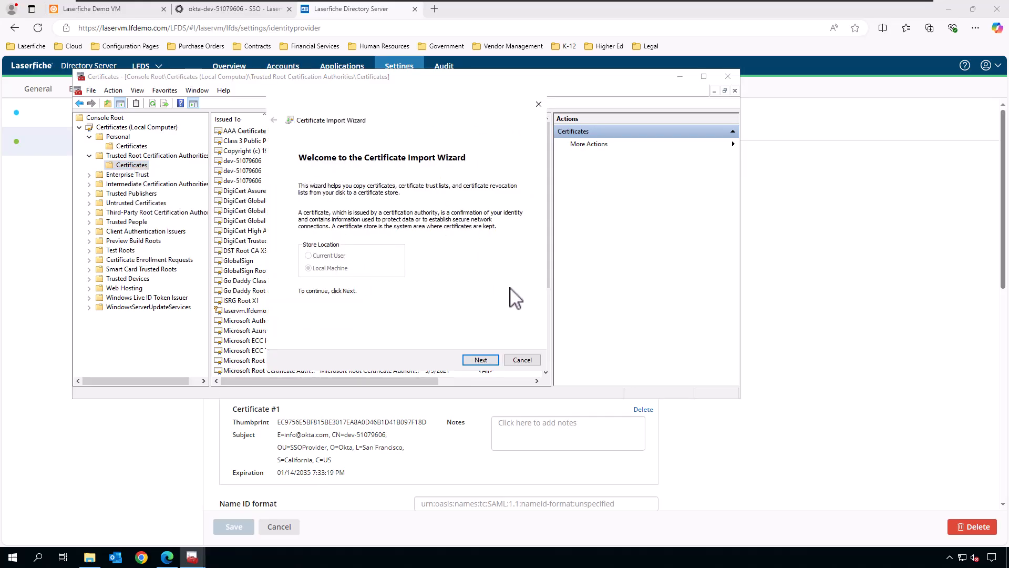
{"action": "left_click", "coordinate": [480, 360]}
Step: Choose okta.cert from the Downloads folder as the file to import, listing all file types
{"action": "left_click", "coordinate": [508, 204]}
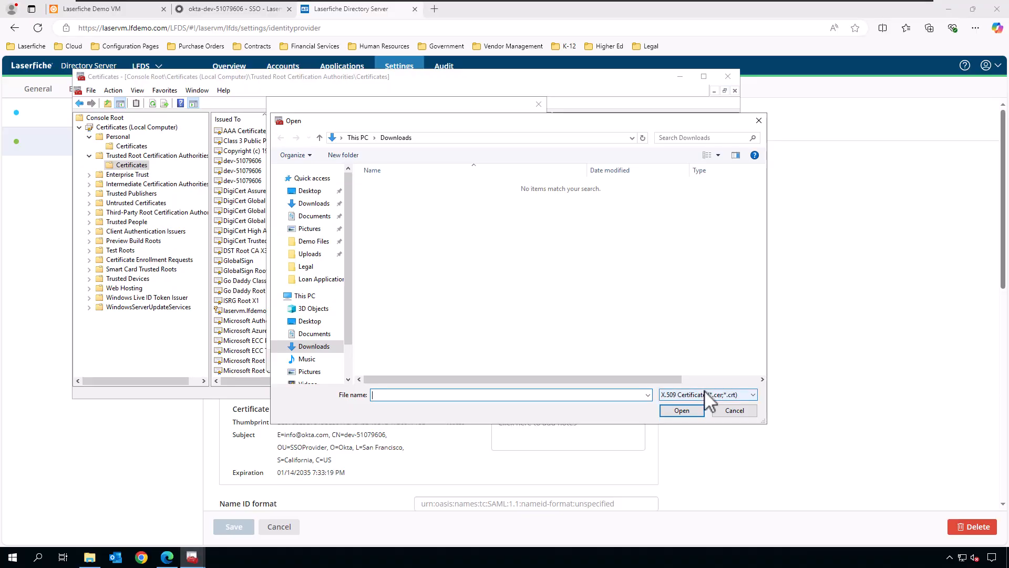
{"action": "left_click", "coordinate": [752, 395]}
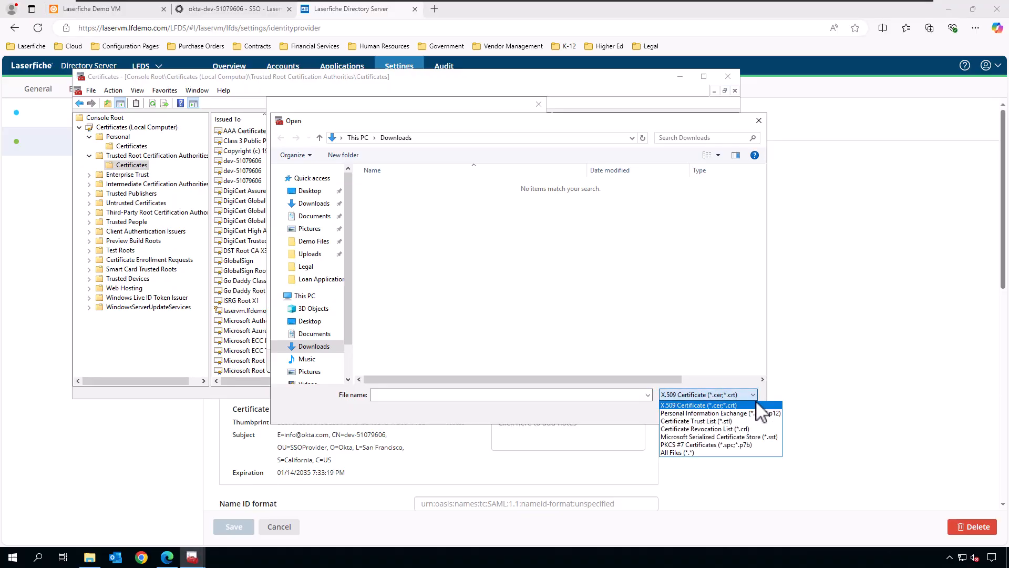
{"action": "left_click", "coordinate": [683, 453]}
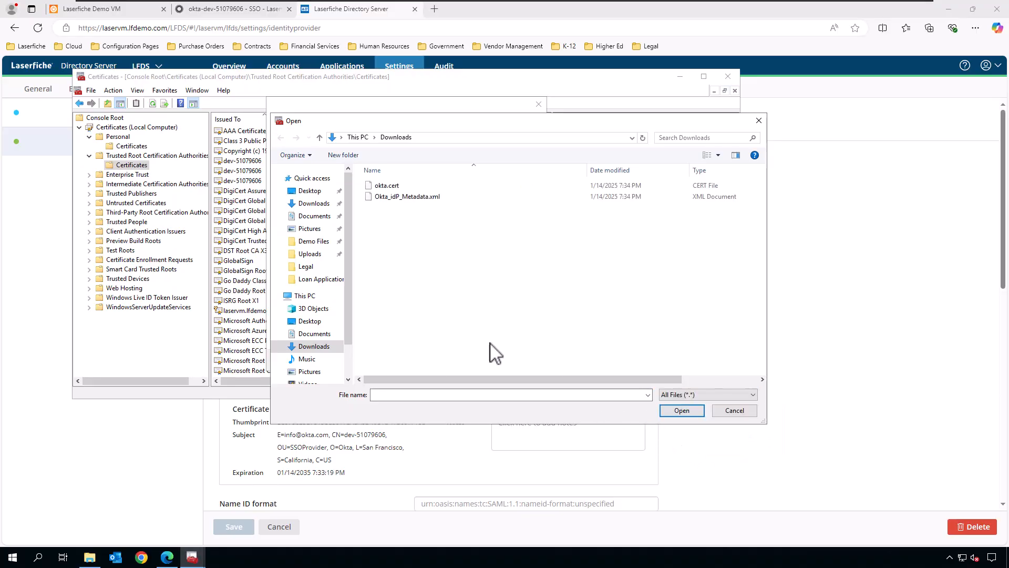
{"action": "left_click", "coordinate": [391, 187]}
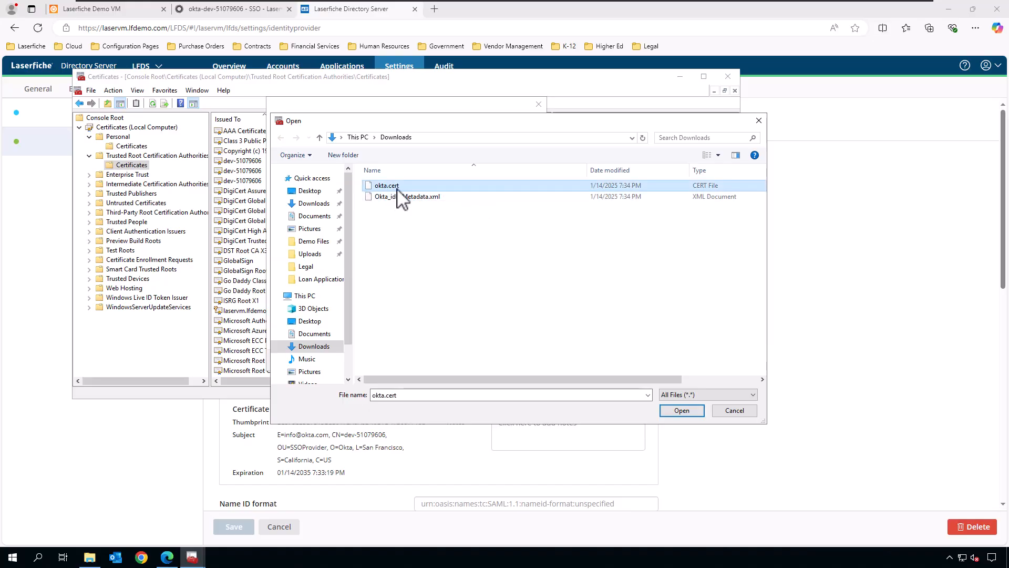
{"action": "left_click", "coordinate": [681, 411]}
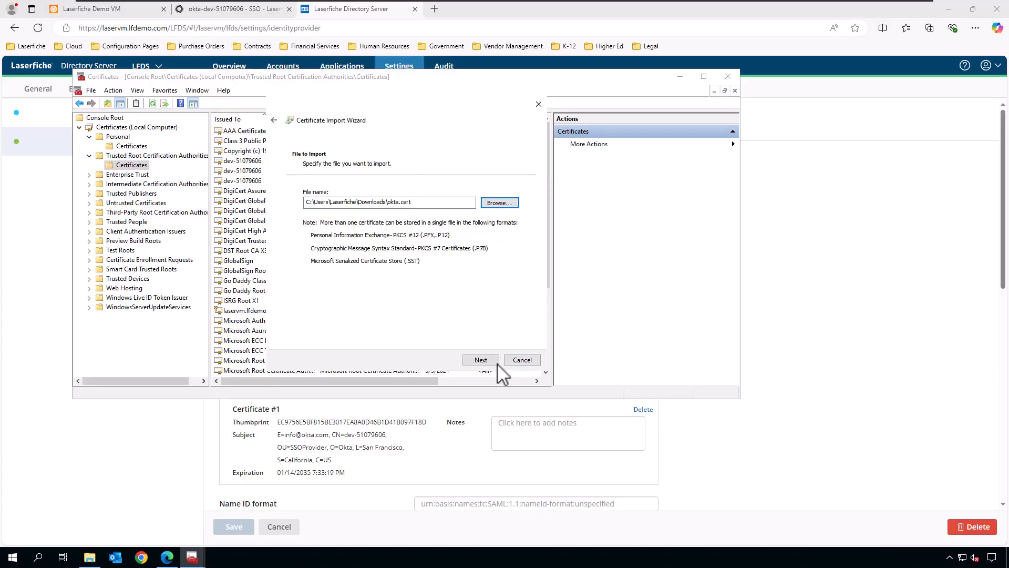
Step: Complete the okta.cert import with Trusted Root Certification Authorities as the certificate store, and minimize the console
{"action": "left_click", "coordinate": [480, 360]}
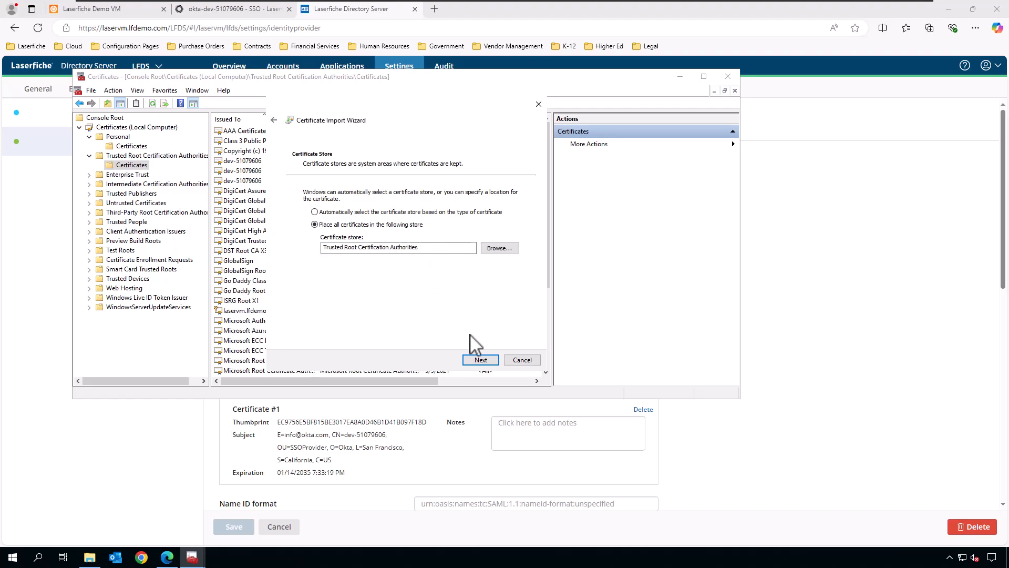
{"action": "left_click", "coordinate": [481, 361]}
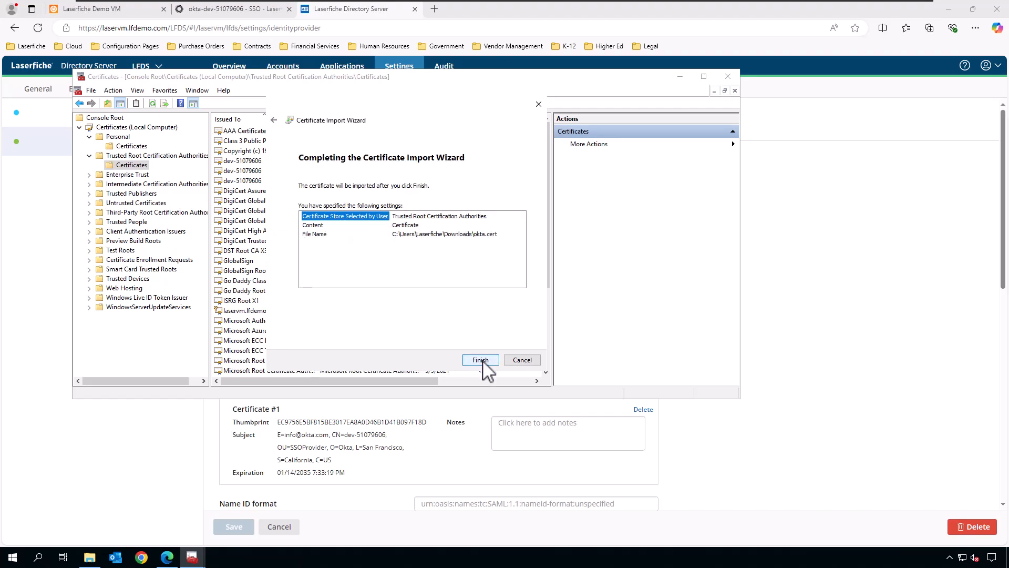
{"action": "left_click", "coordinate": [481, 360]}
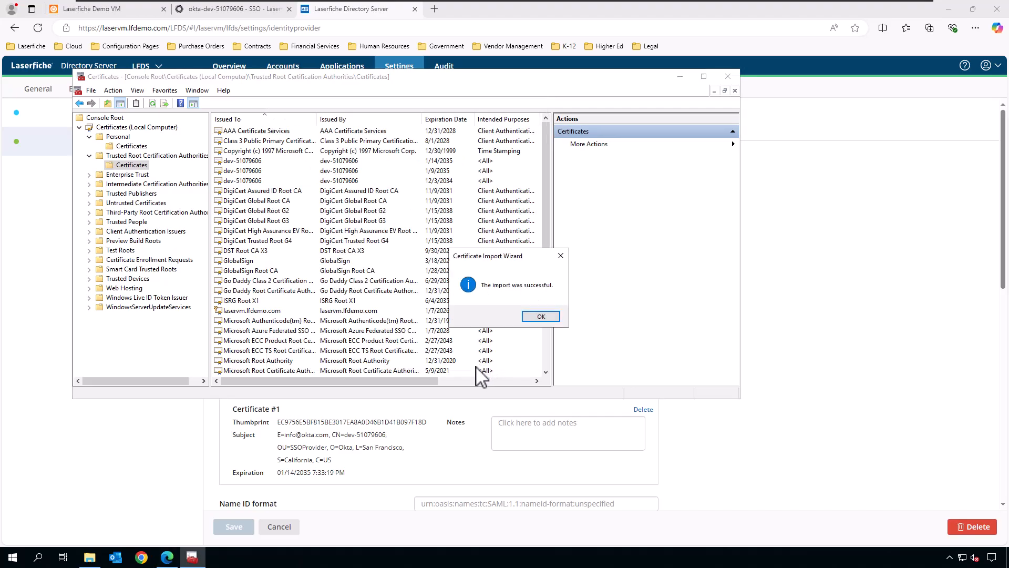
{"action": "left_click", "coordinate": [539, 316]}
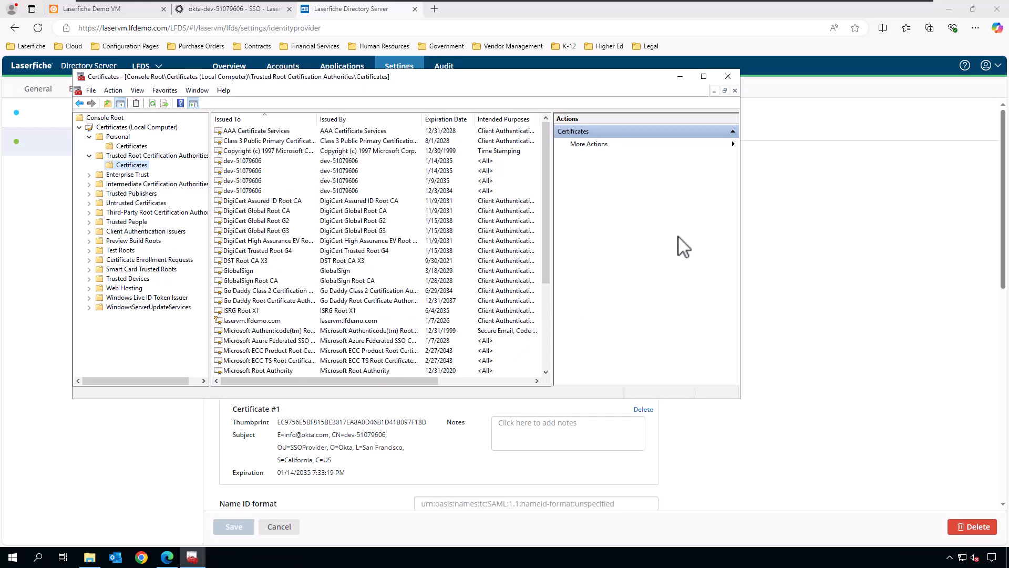
{"action": "left_click", "coordinate": [680, 78]}
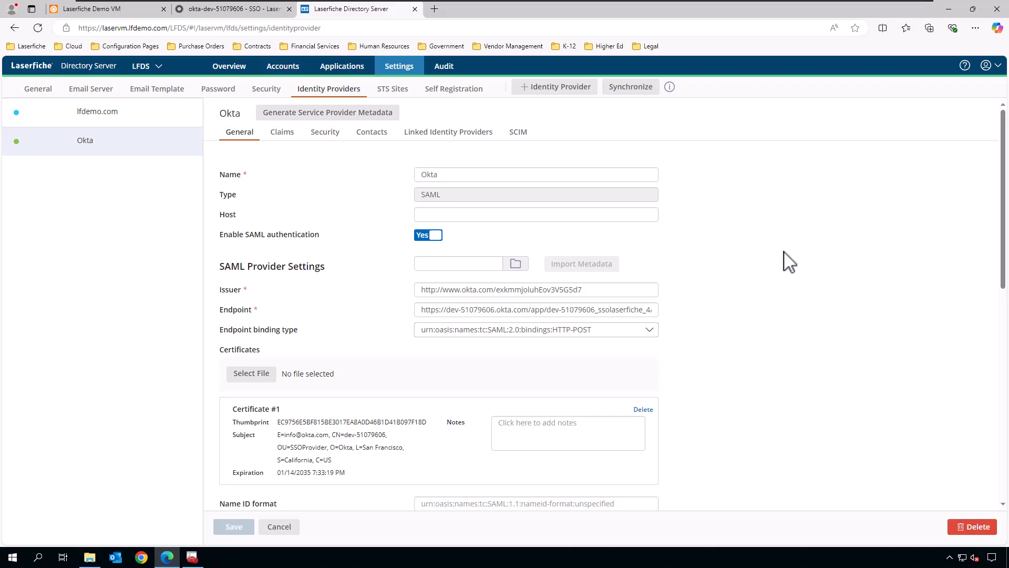
Step: In the Okta admin console, assign the SSO - Laserfiche application to the listed person, keeping the prefilled username
{"action": "left_click", "coordinate": [232, 11]}
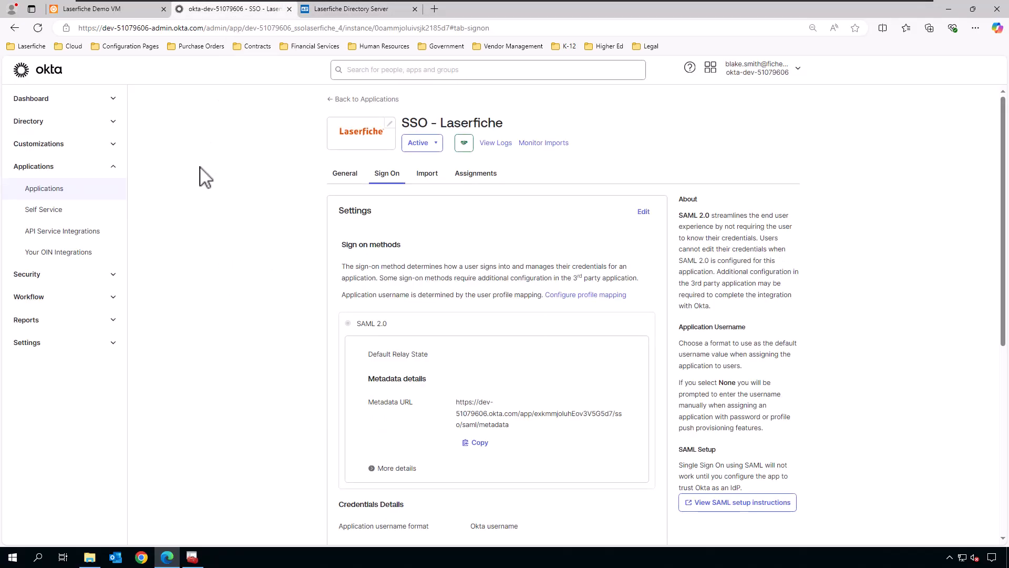
{"action": "left_click", "coordinate": [473, 173]}
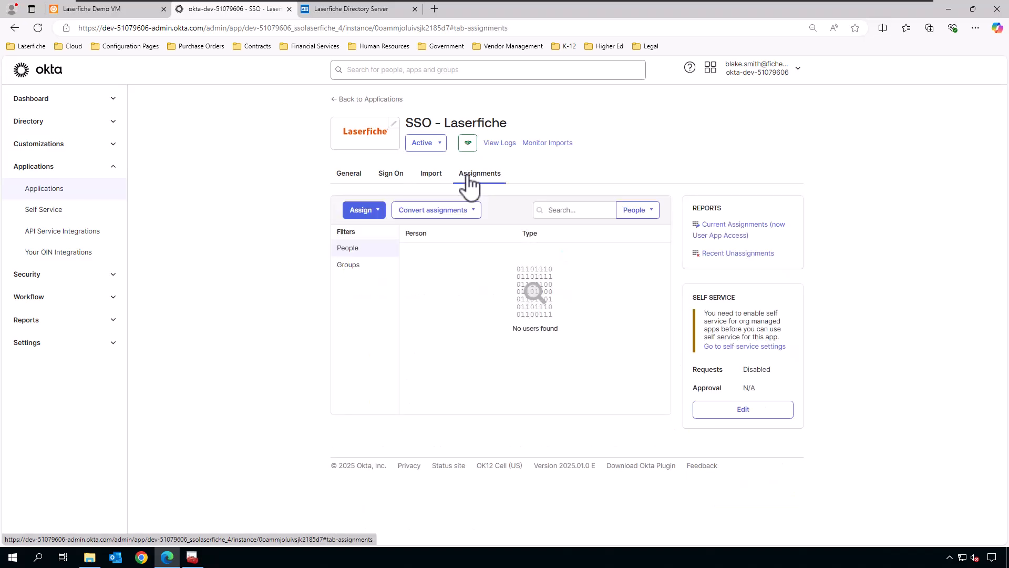
{"action": "left_click", "coordinate": [375, 211]}
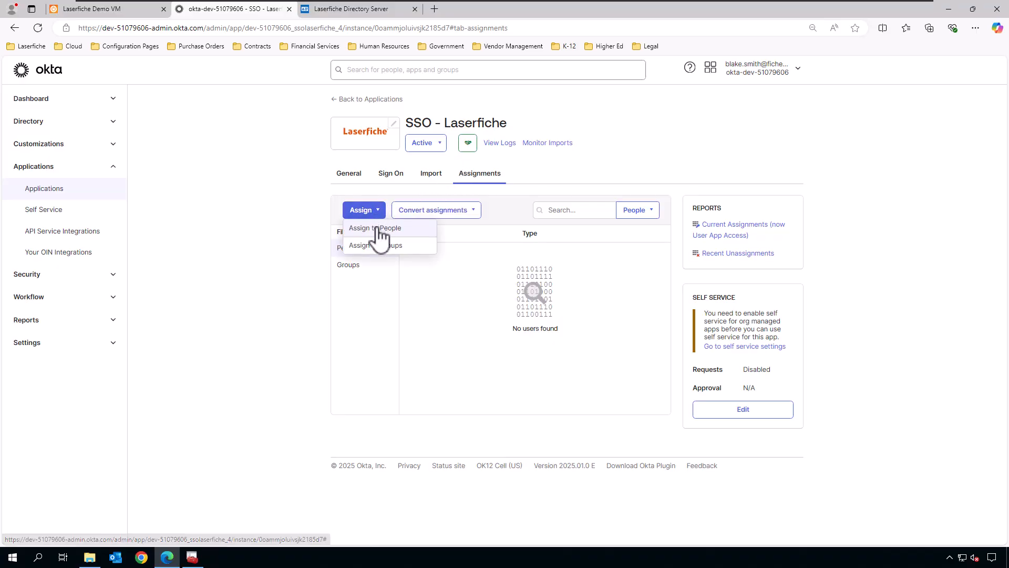
{"action": "left_click", "coordinate": [377, 230]}
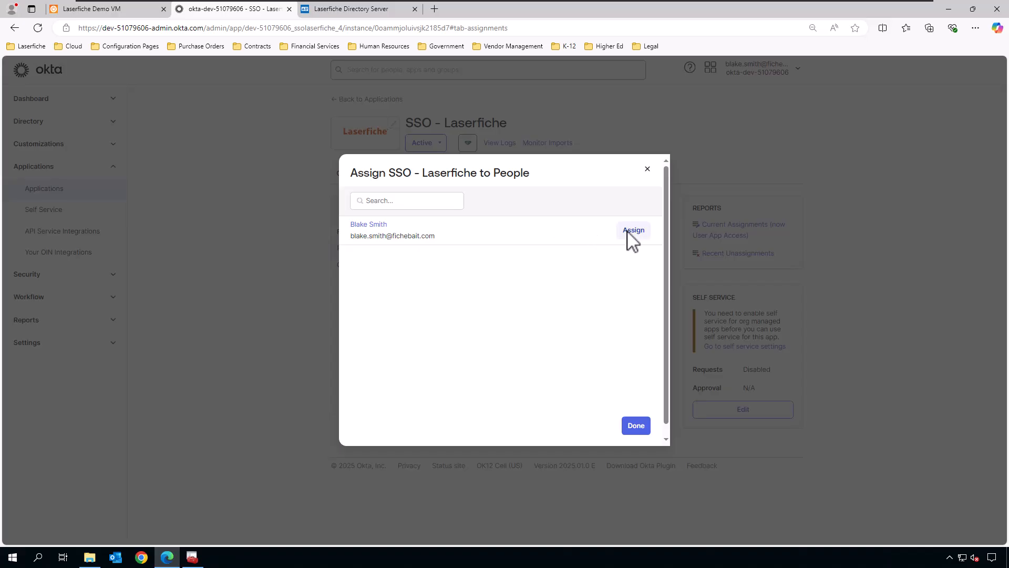
{"action": "left_click", "coordinate": [642, 233]}
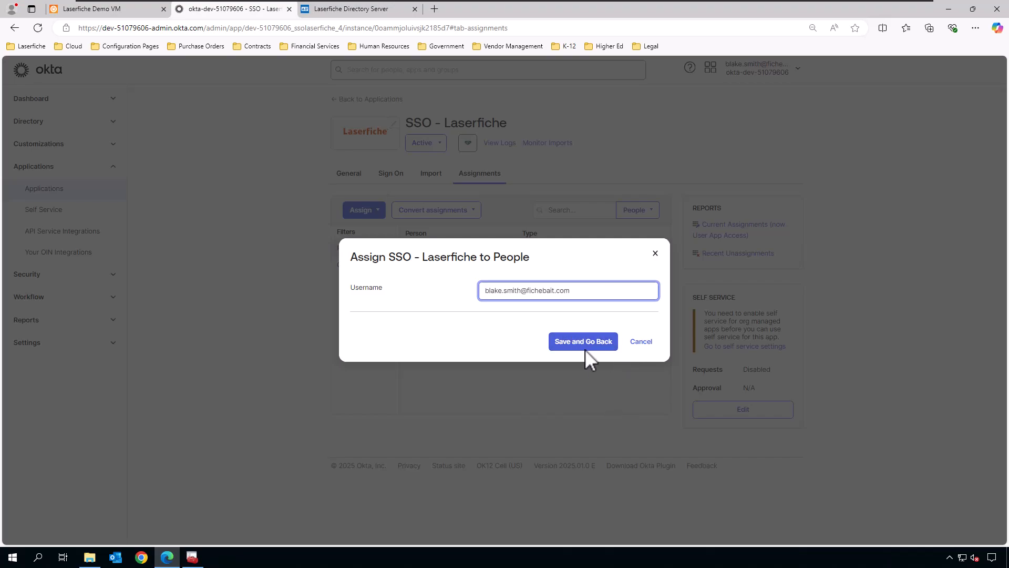
{"action": "left_click", "coordinate": [594, 342]}
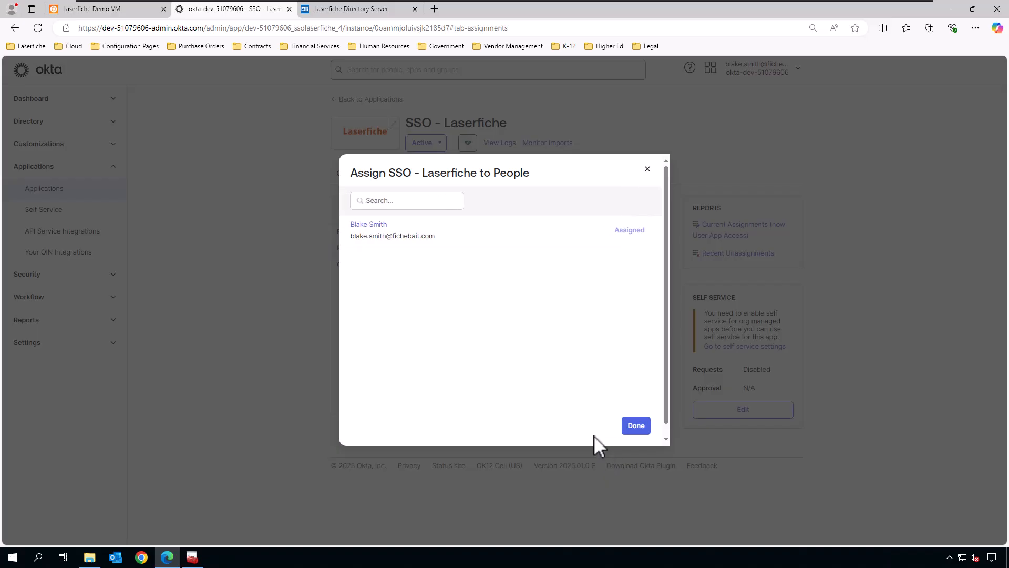
{"action": "left_click", "coordinate": [640, 426]}
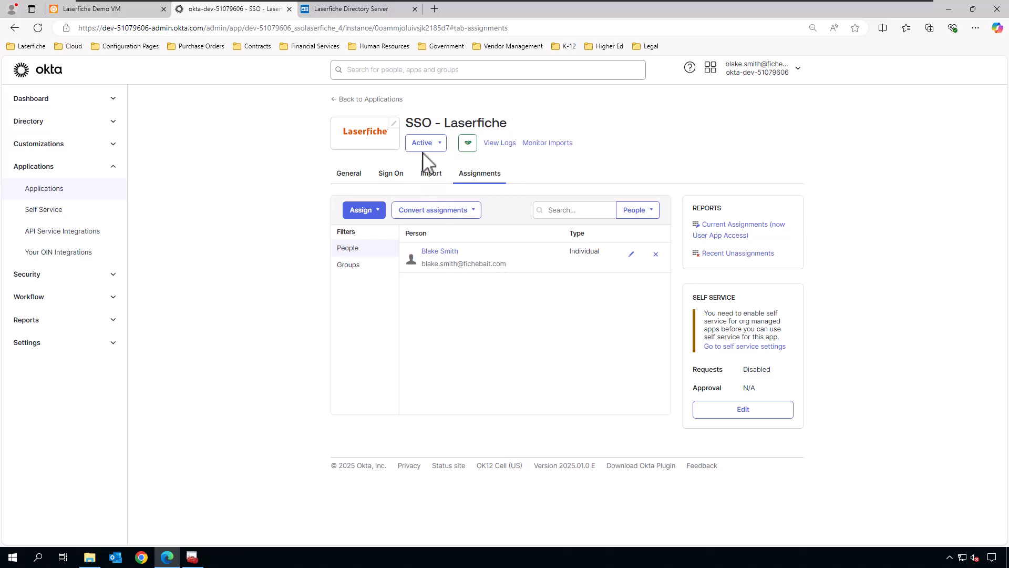
Step: In Laserfiche Directory Server, start creating a SAML user and add the user to the Administrators group
{"action": "left_click", "coordinate": [368, 15]}
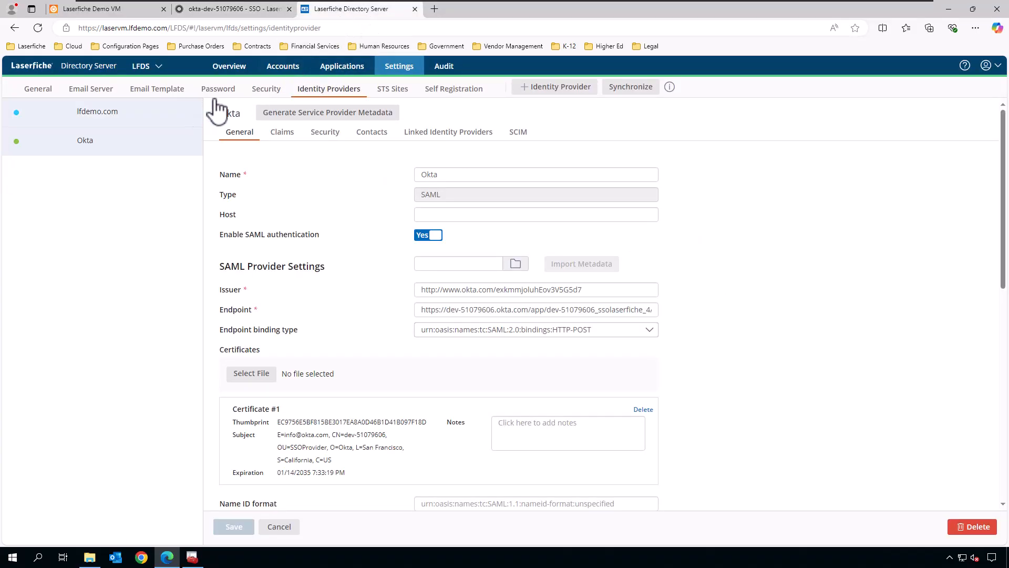
{"action": "left_click", "coordinate": [277, 67]}
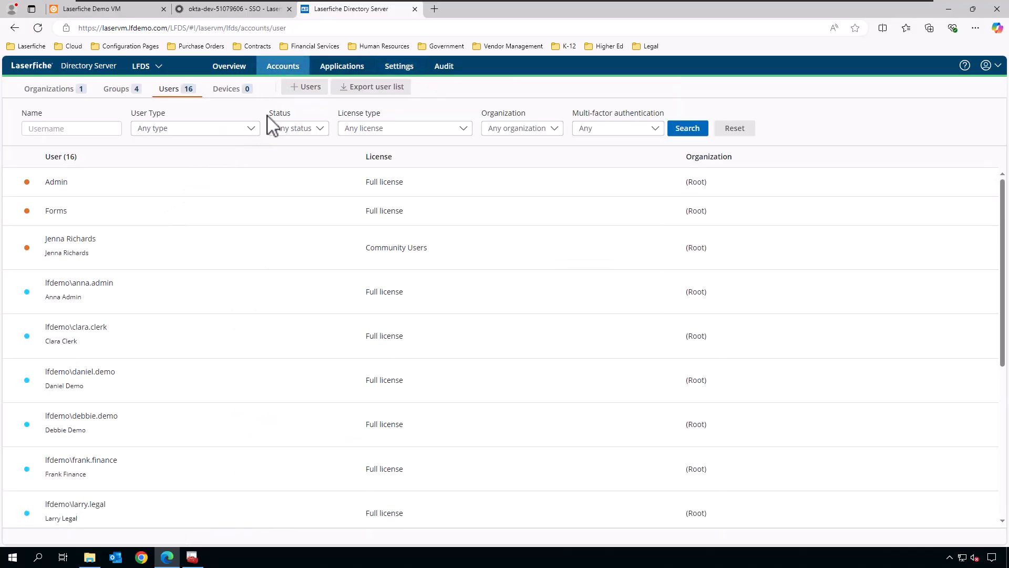
{"action": "left_click", "coordinate": [310, 88]}
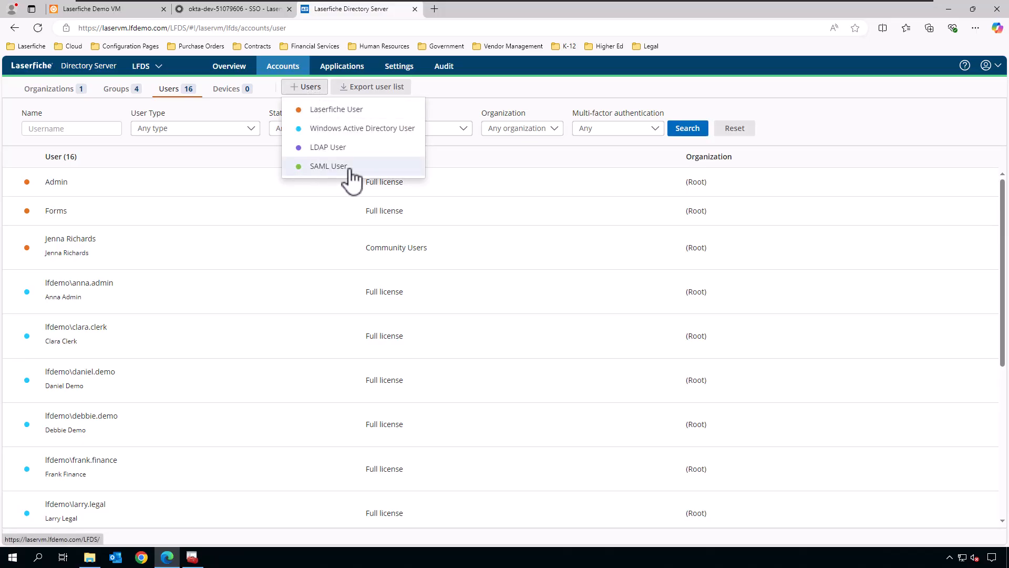
{"action": "left_click", "coordinate": [329, 167]}
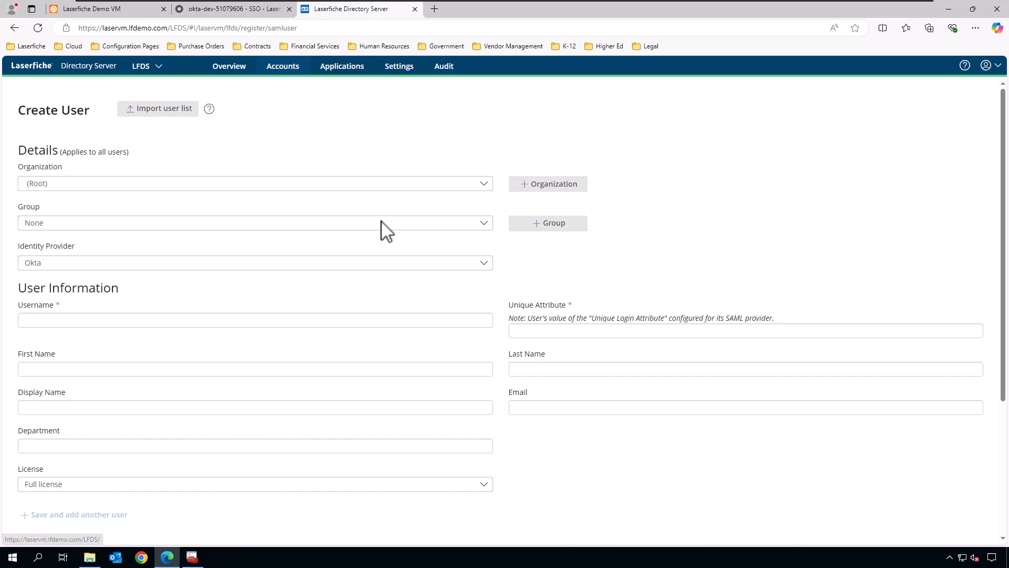
{"action": "left_click", "coordinate": [67, 225]}
{"action": "left_click", "coordinate": [70, 257]}
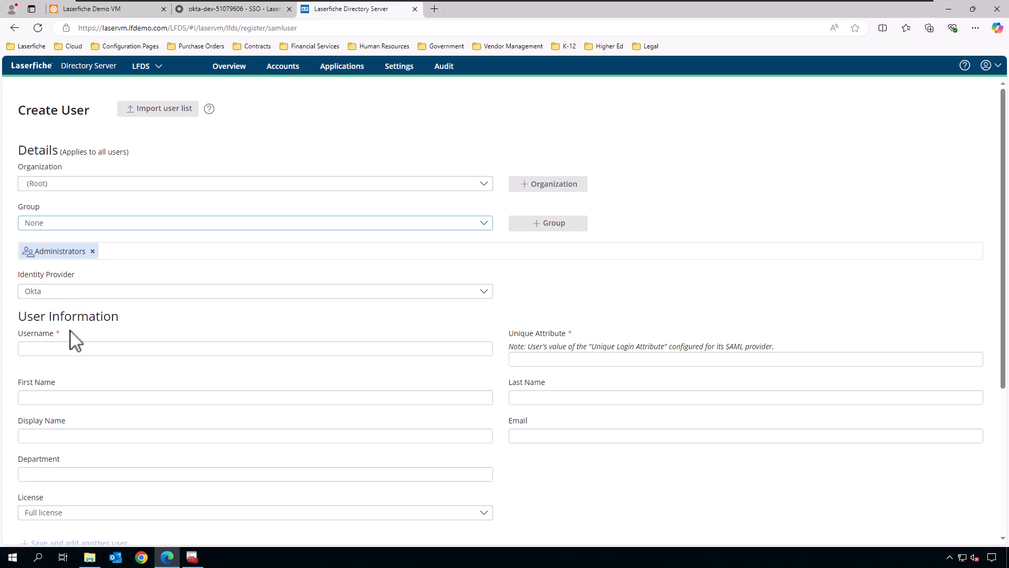
Step: Enter the user's username and, as the unique attribute, their Okta e-mail address, and finish creating the SAML user with a full license
{"action": "left_click", "coordinate": [84, 349]}
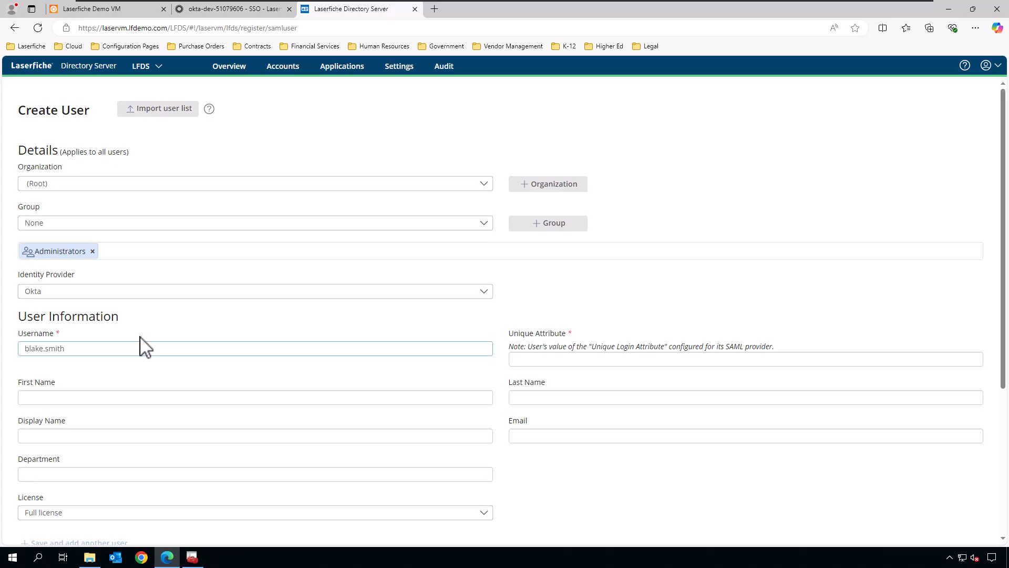
{"action": "key", "text": "Tab"}
{"action": "type", "text": "bla"}
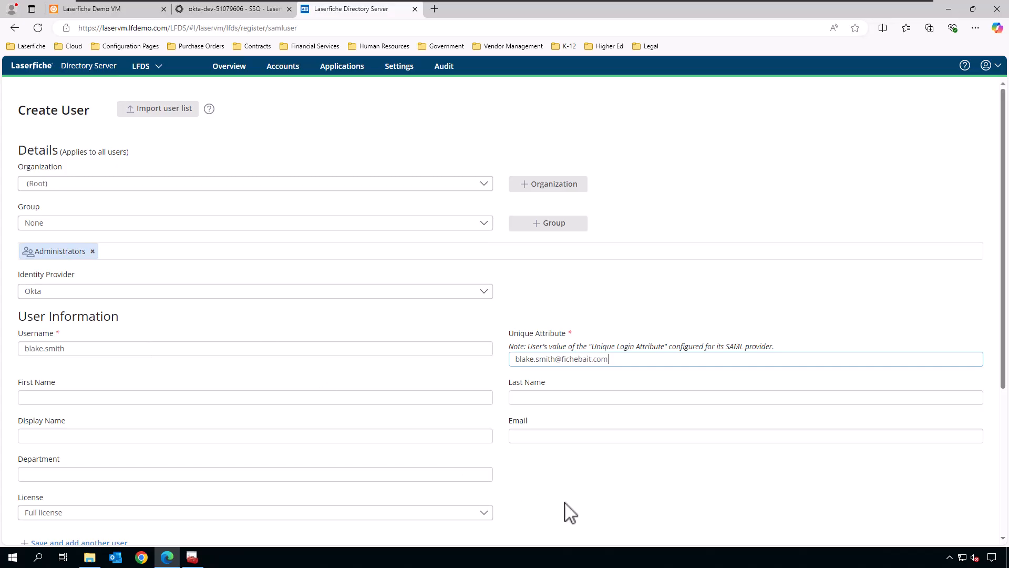
{"action": "left_click", "coordinate": [616, 499]}
{"action": "scroll", "coordinate": [629, 488], "scroll_direction": "down", "scroll_amount": 3}
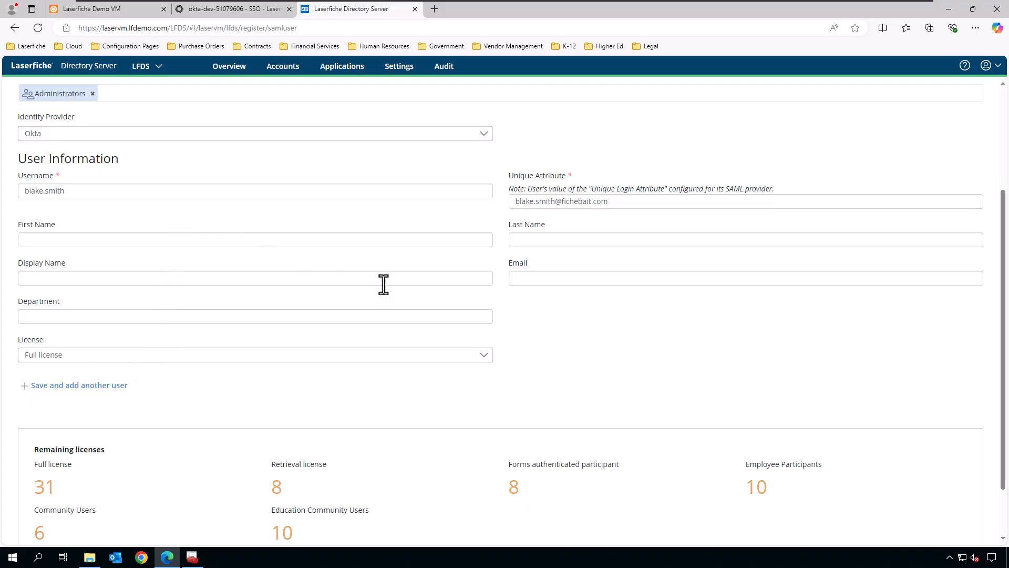
{"action": "scroll", "coordinate": [622, 347], "scroll_direction": "down", "scroll_amount": 2}
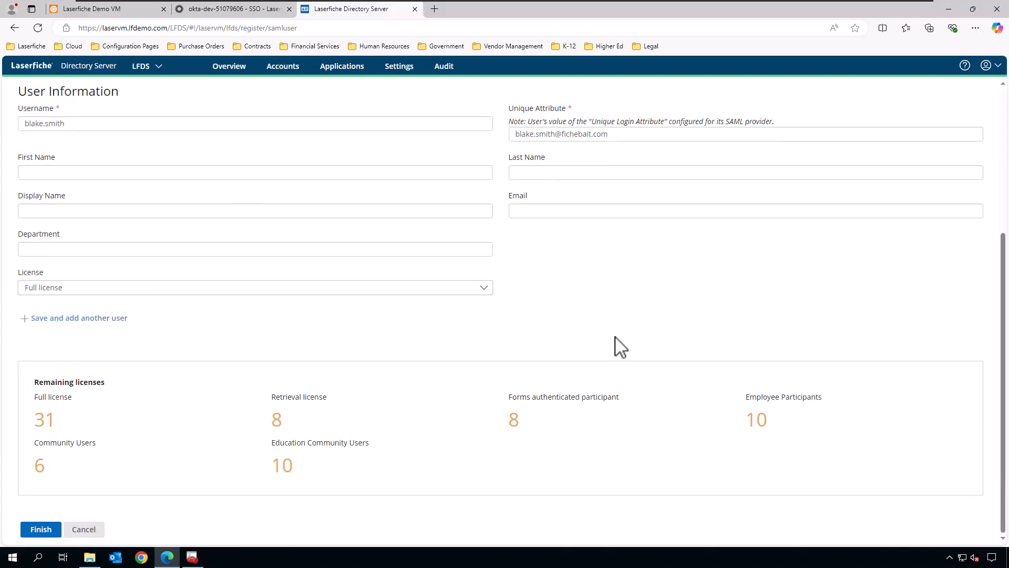
{"action": "left_click", "coordinate": [40, 531]}
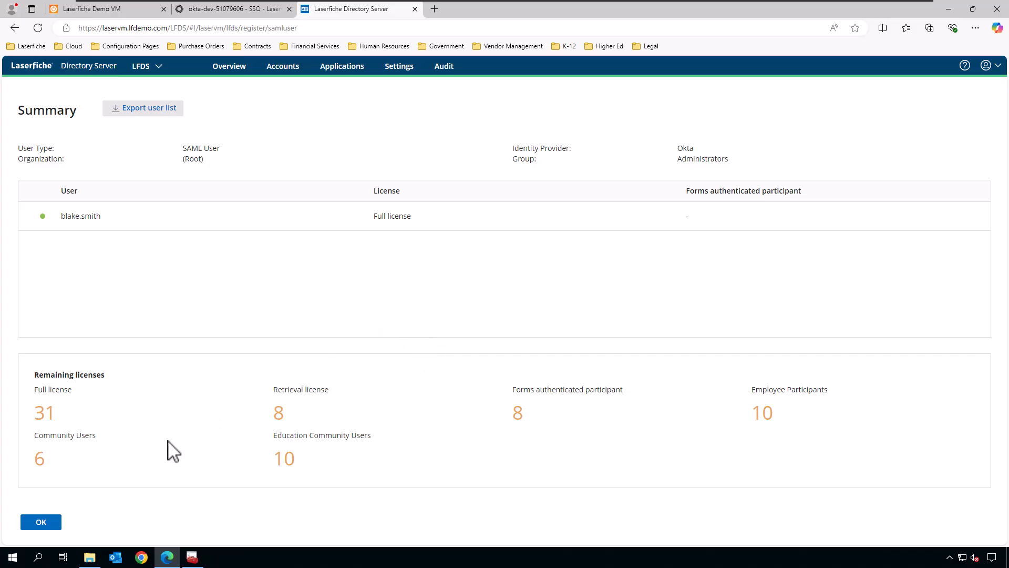
{"action": "left_click", "coordinate": [40, 522]}
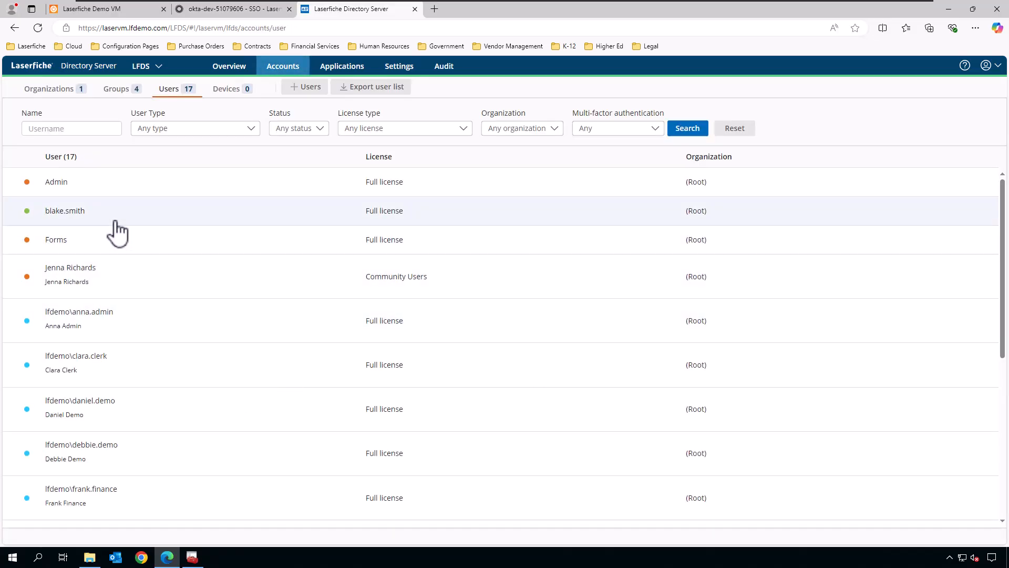
Step: Open the new SAML user's account and examine its general settings and profile attributes
{"action": "left_click", "coordinate": [113, 213]}
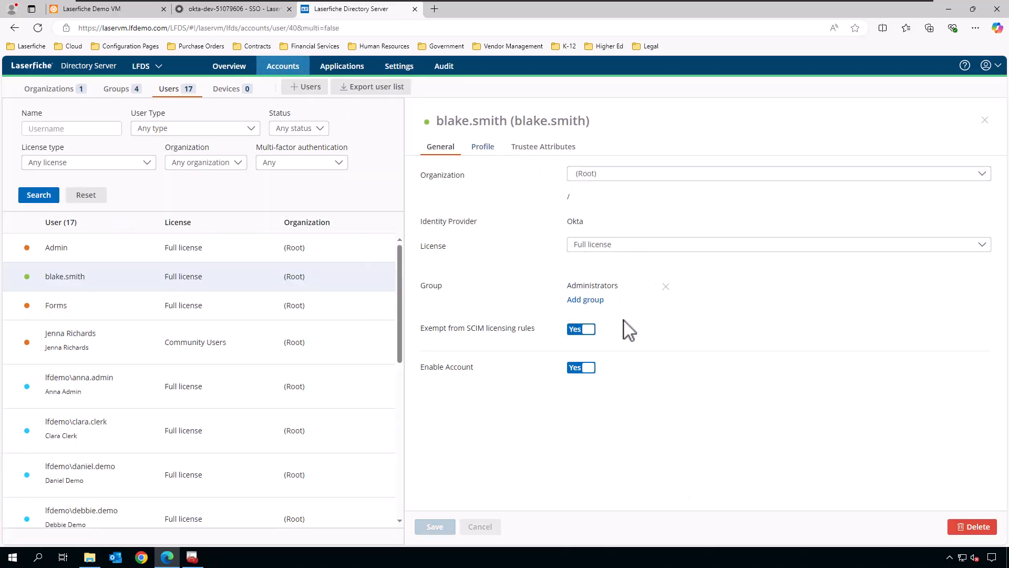
{"action": "left_click", "coordinate": [485, 152]}
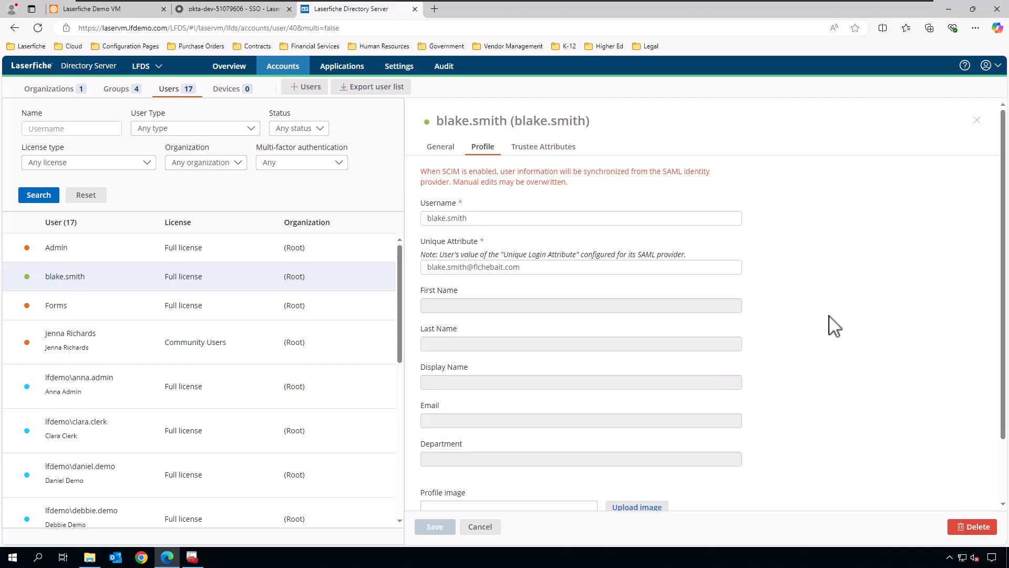
Step: Open Laserfiche Forms from the Laserfiche bookmarks in a new InPrivate window and choose to sign in with (SAML) Okta
{"action": "left_click", "coordinate": [978, 29]}
{"action": "left_click", "coordinate": [917, 81]}
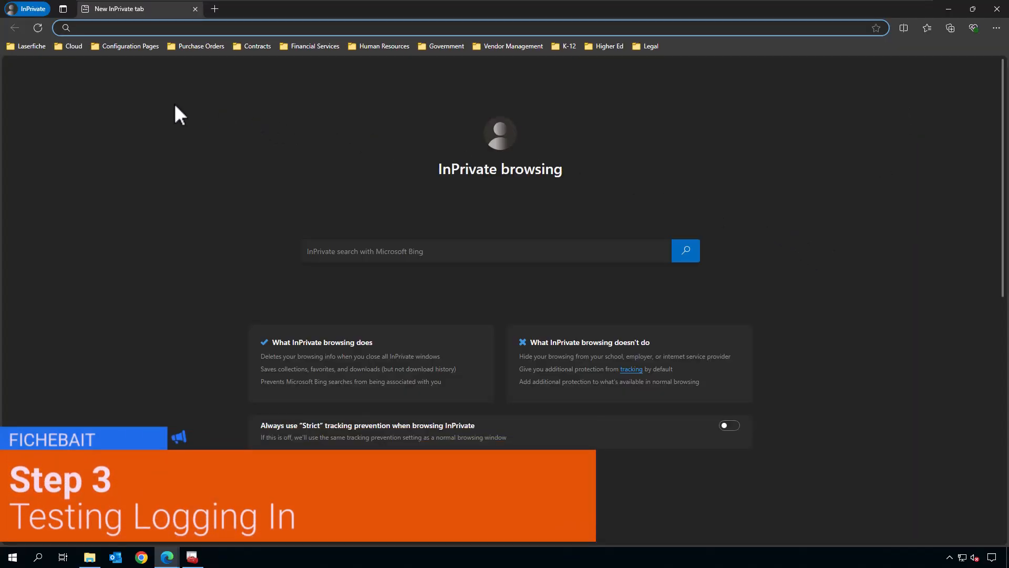
{"action": "left_click", "coordinate": [27, 47]}
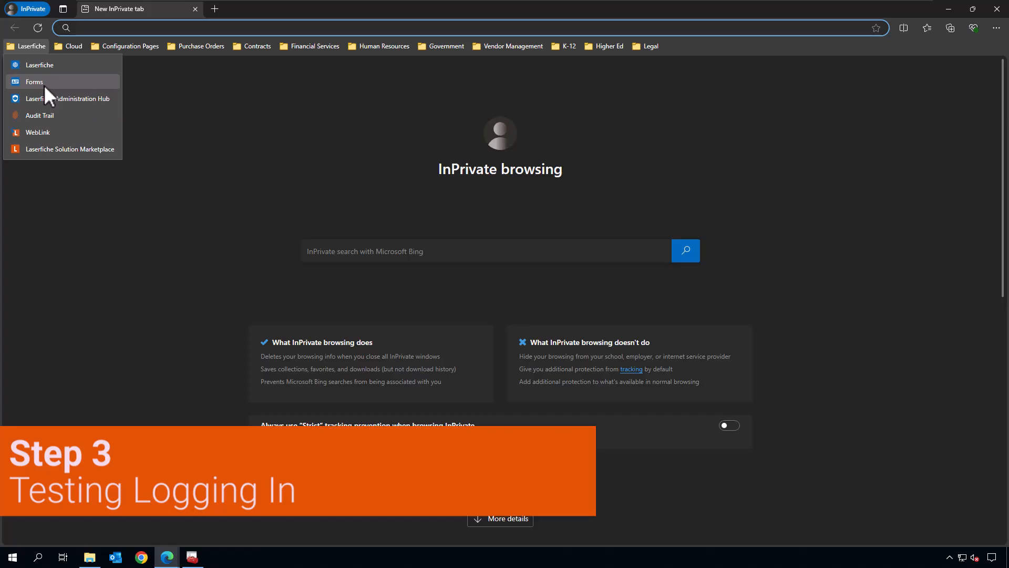
{"action": "left_click", "coordinate": [45, 83]}
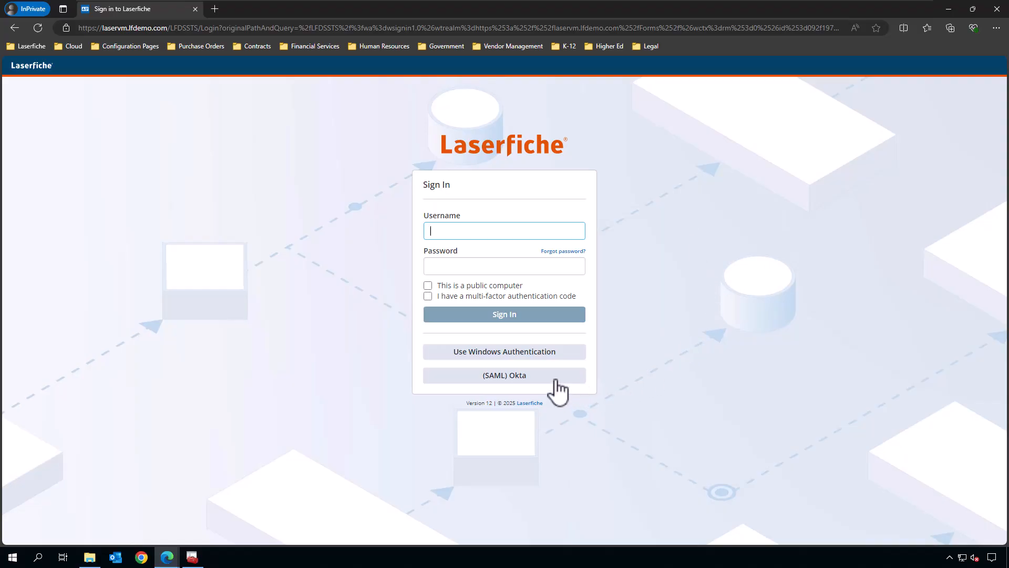
{"action": "left_click", "coordinate": [556, 379]}
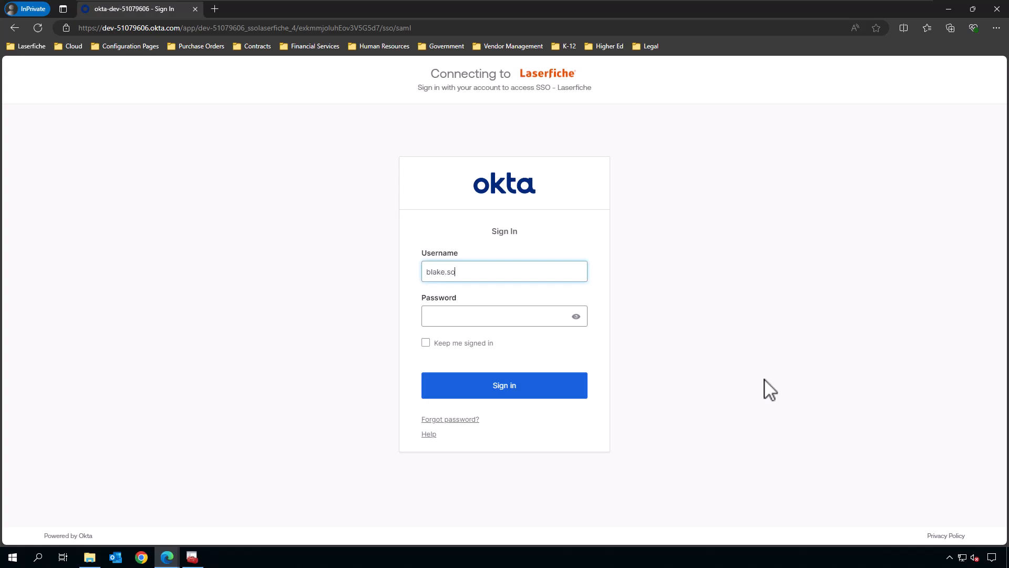
Step: Sign in to Okta with the SAML user's username and account password, and verify with the code from the Okta Verify app
{"action": "type", "text": "h"}
{"action": "key", "text": "Tab"}
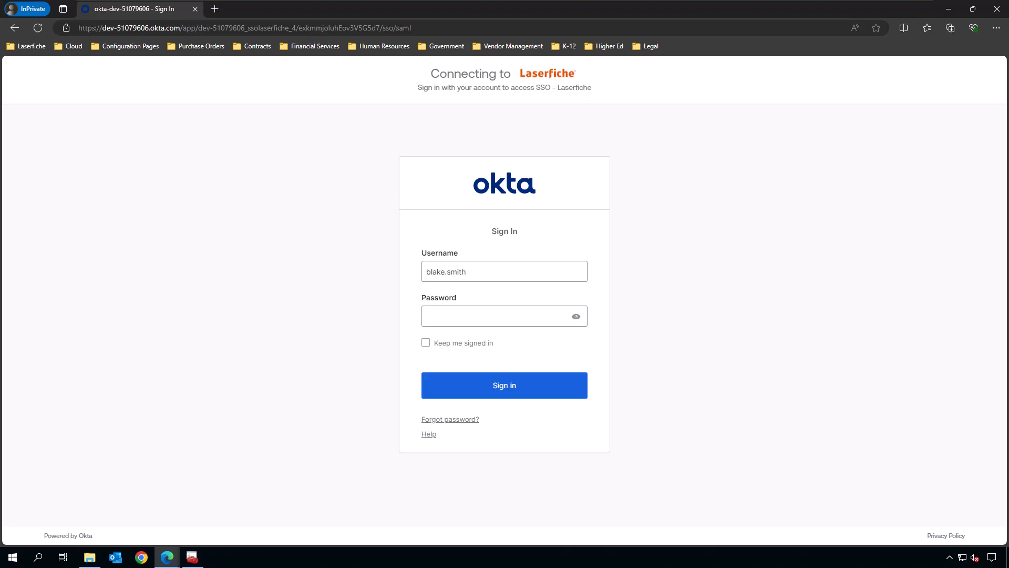
{"action": "key", "text": "ctrl+v"}
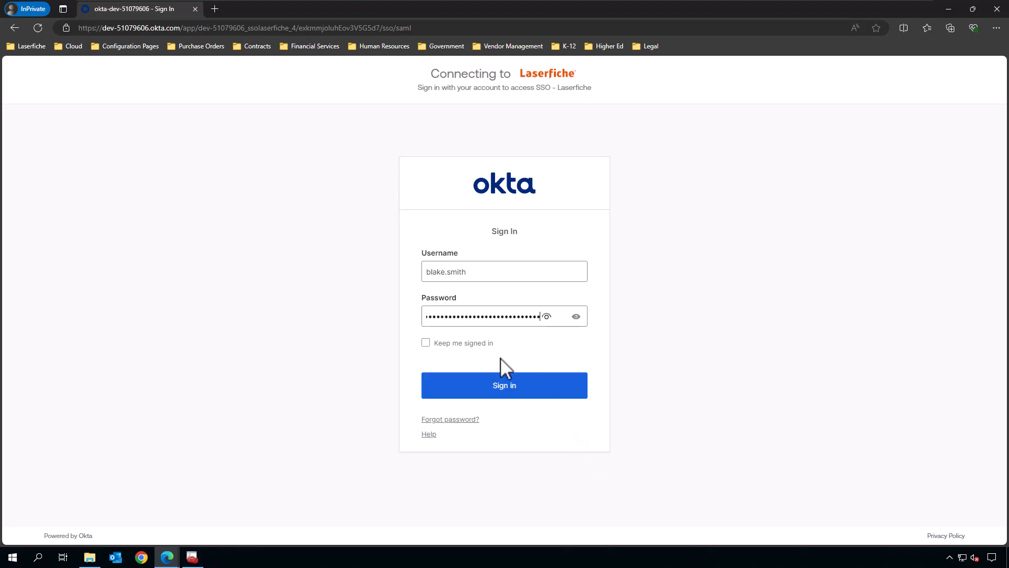
{"action": "key", "text": "ctrl+a"}
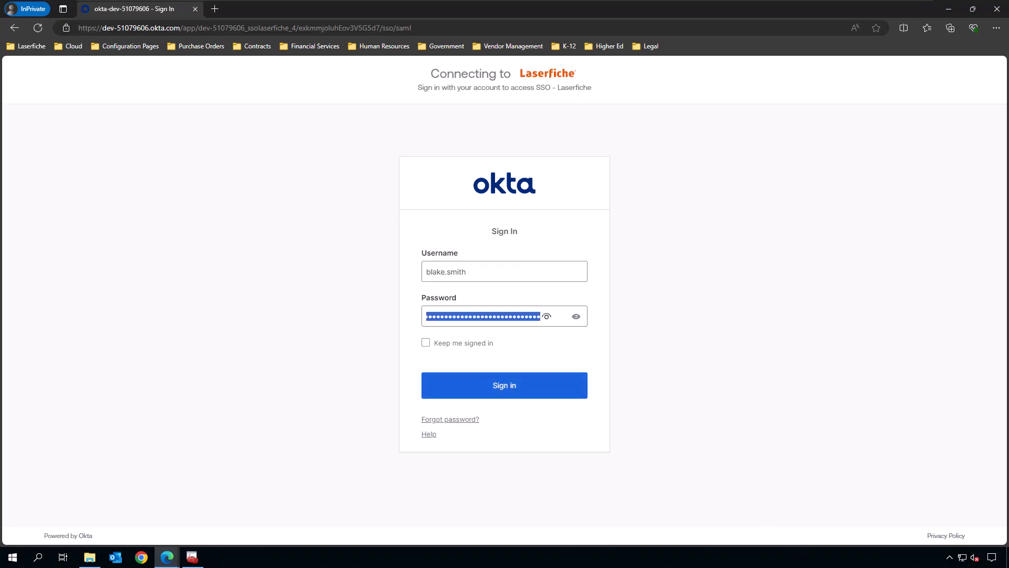
{"action": "double_click", "coordinate": [457, 318]}
{"action": "double_click", "coordinate": [457, 318]}
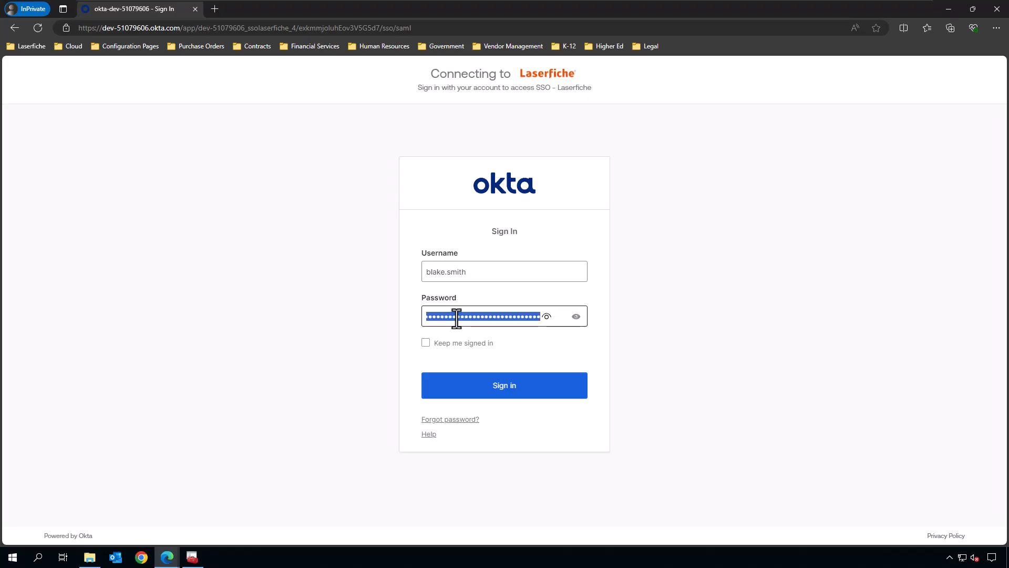
{"action": "left_click", "coordinate": [507, 392]}
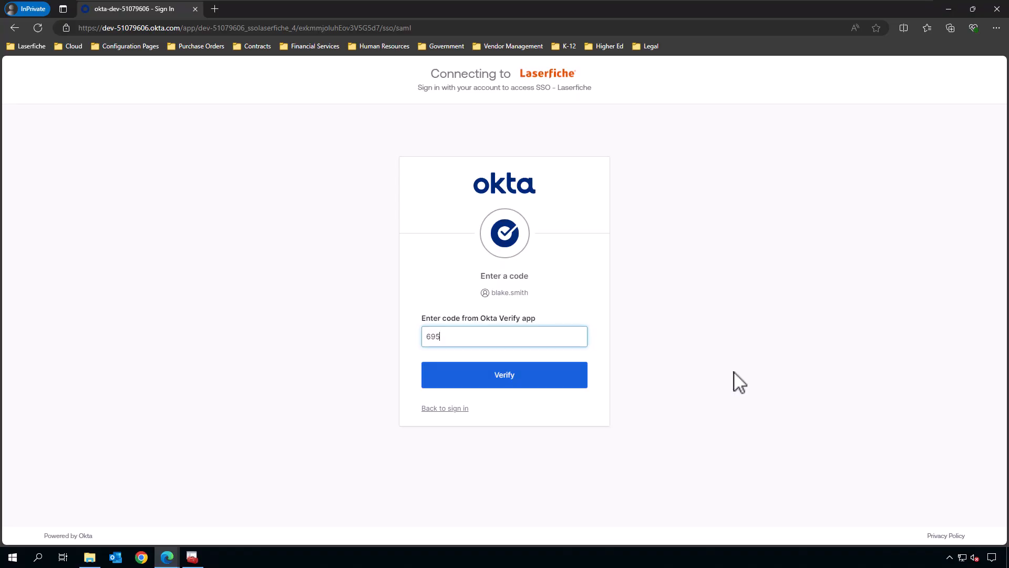
{"action": "key", "text": "Return"}
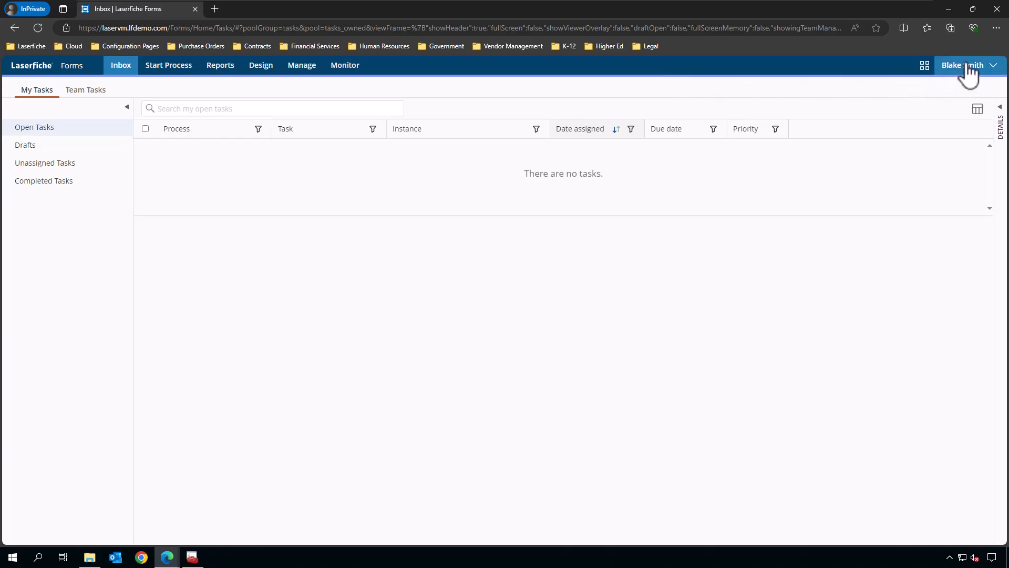
Step: Return to the Laserfiche Directory Server window, reload the SAML user's account and examine the synchronized profile attributes
{"action": "left_click", "coordinate": [949, 10]}
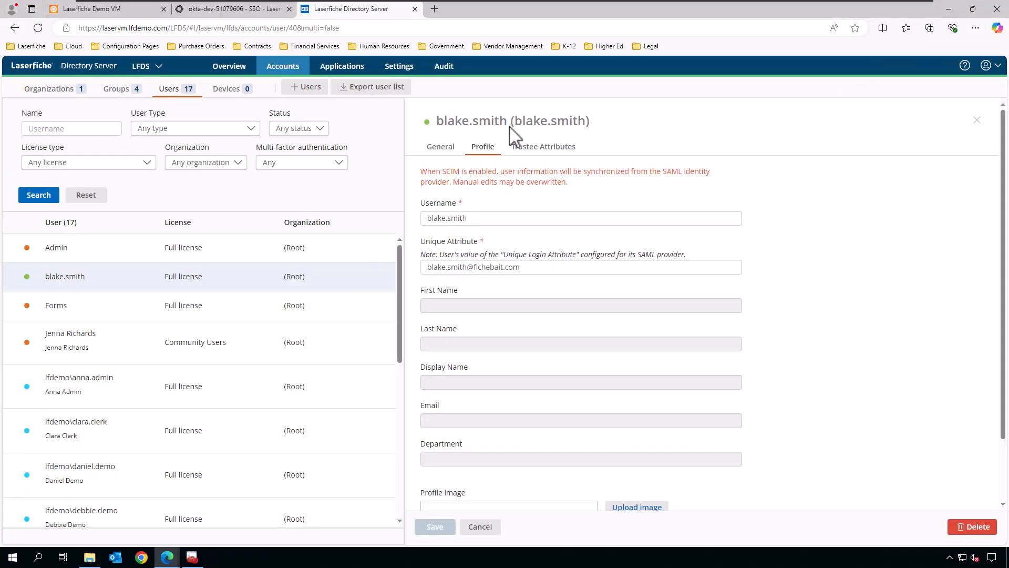
{"action": "left_click", "coordinate": [38, 27]}
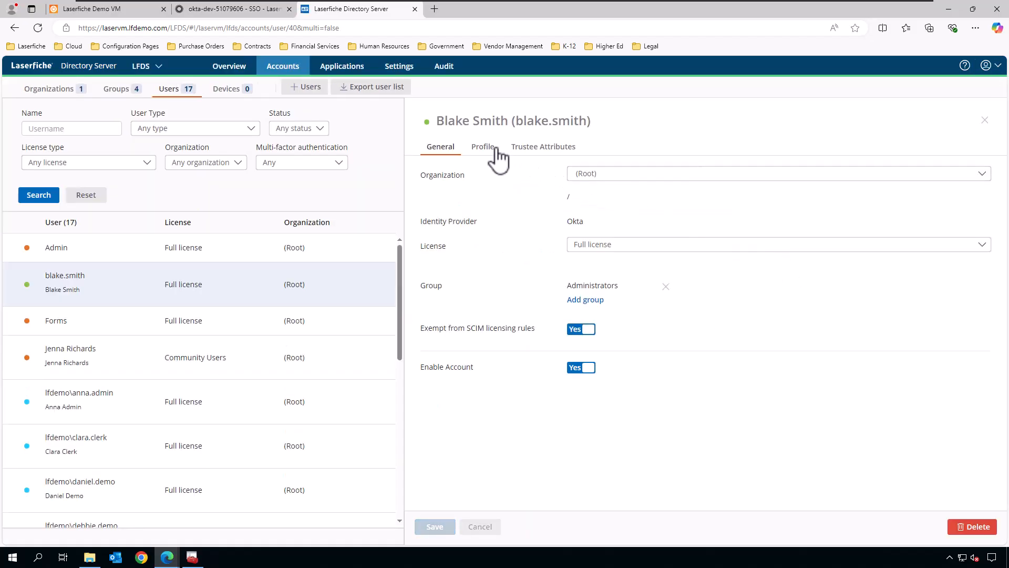
{"action": "left_click", "coordinate": [488, 157]}
{"action": "scroll", "coordinate": [851, 221], "scroll_direction": "down", "scroll_amount": 3}
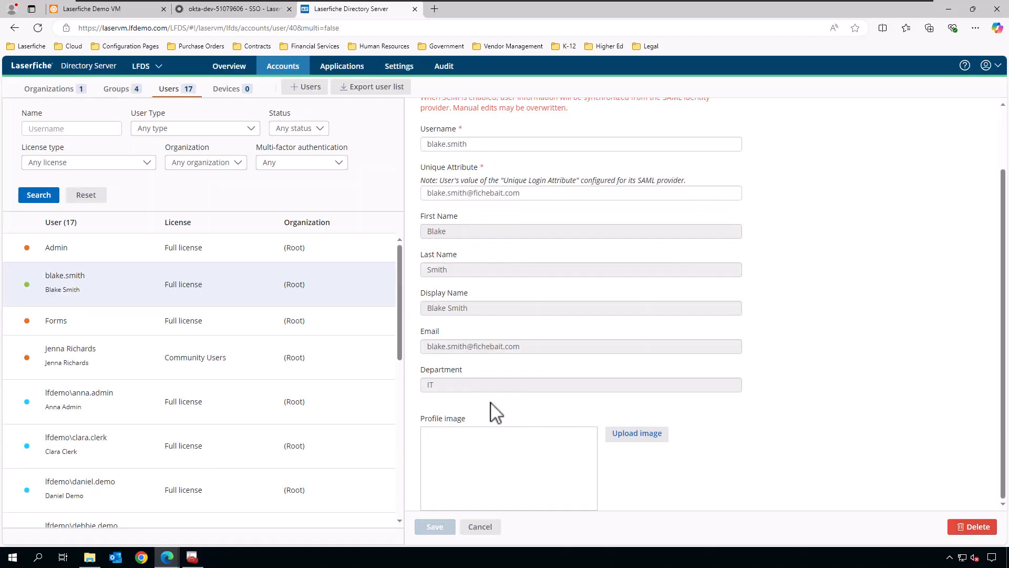